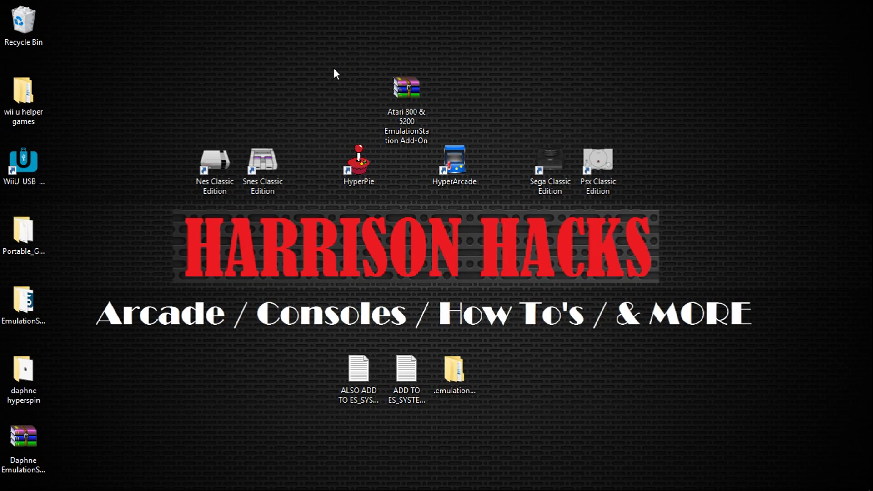
- Extract the Atari 800 & 5200 EmulationStation Add-On archive onto the desktop and regroup the archive and its extracted items
{"action": "mouse_move", "coordinate": [394, 117]}
{"action": "right_click", "coordinate": [396, 85]}
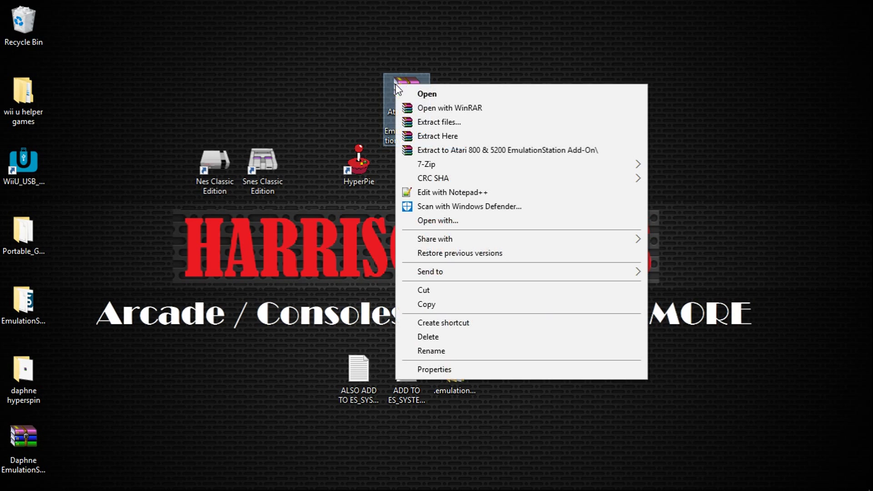
{"action": "left_click", "coordinate": [438, 136]}
{"action": "left_click_drag", "start_coordinate": [406, 98], "coordinate": [118, 30]}
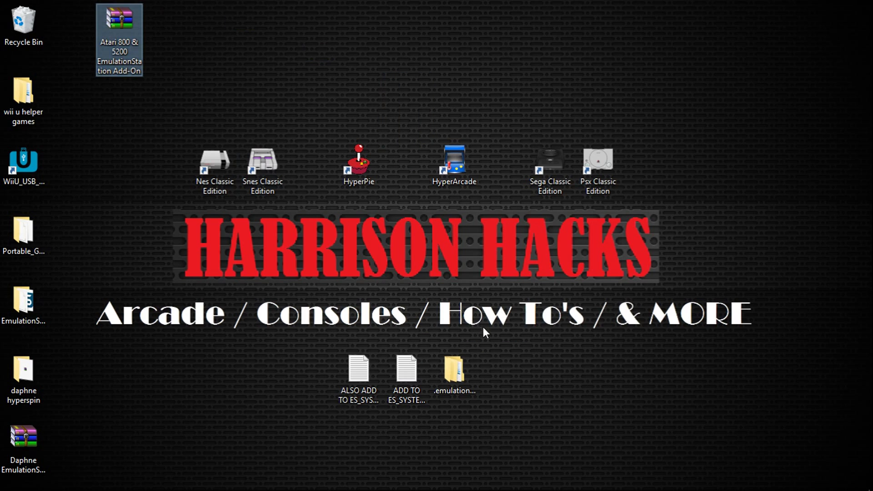
{"action": "left_click_drag", "start_coordinate": [505, 351], "coordinate": [341, 72]}
{"action": "left_click", "coordinate": [576, 77]}
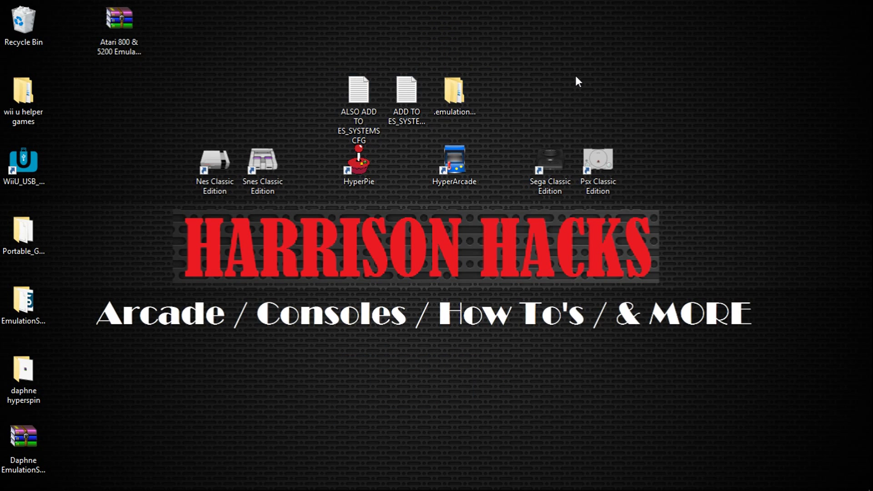
- Open es_systems.cfg from the .emulationstation folder of Portable_Game_Station_1.5 on drive H: for editing
{"action": "left_click", "coordinate": [141, 479]}
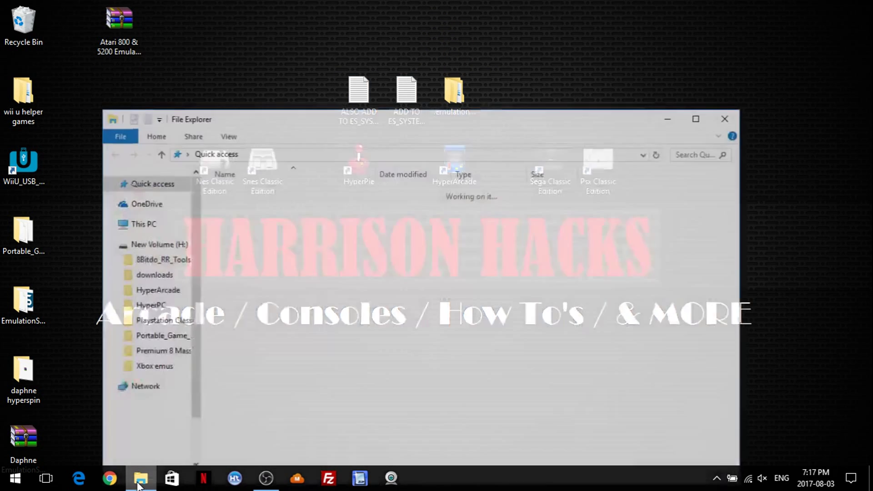
{"action": "scroll", "coordinate": [166, 357], "scroll_direction": "down", "scroll_amount": 5}
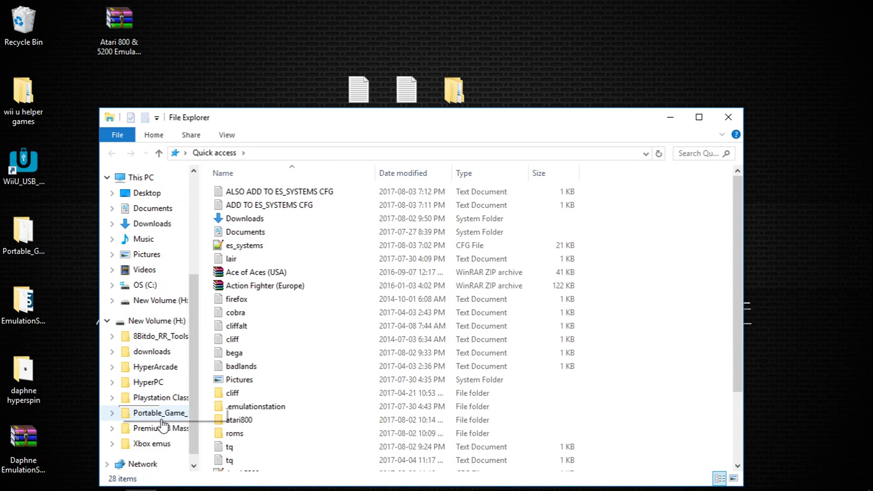
{"action": "left_click", "coordinate": [158, 414]}
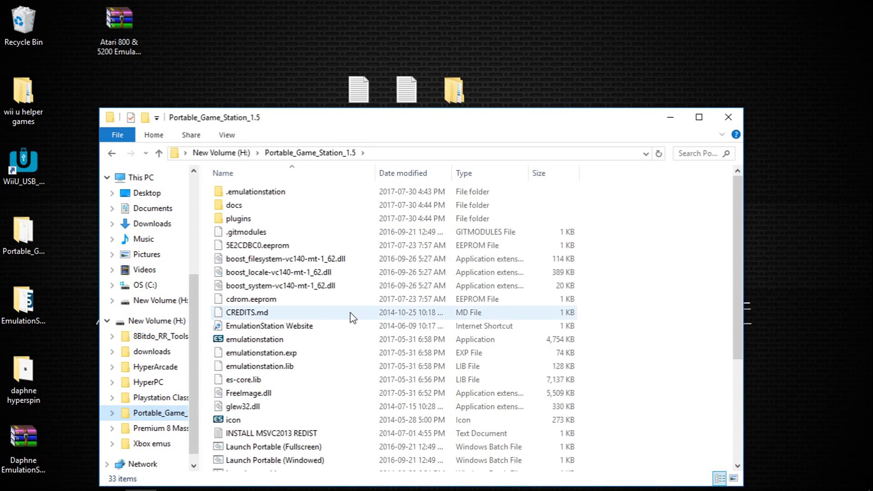
{"action": "double_click", "coordinate": [268, 192]}
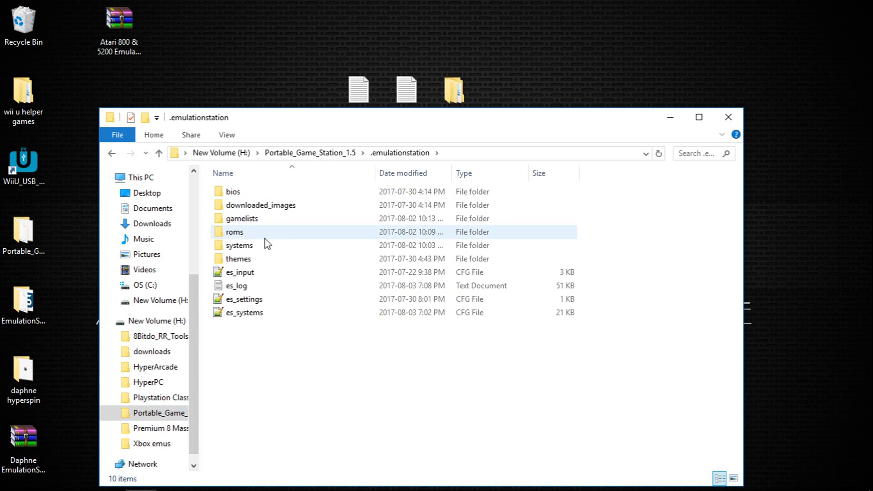
{"action": "double_click", "coordinate": [236, 314]}
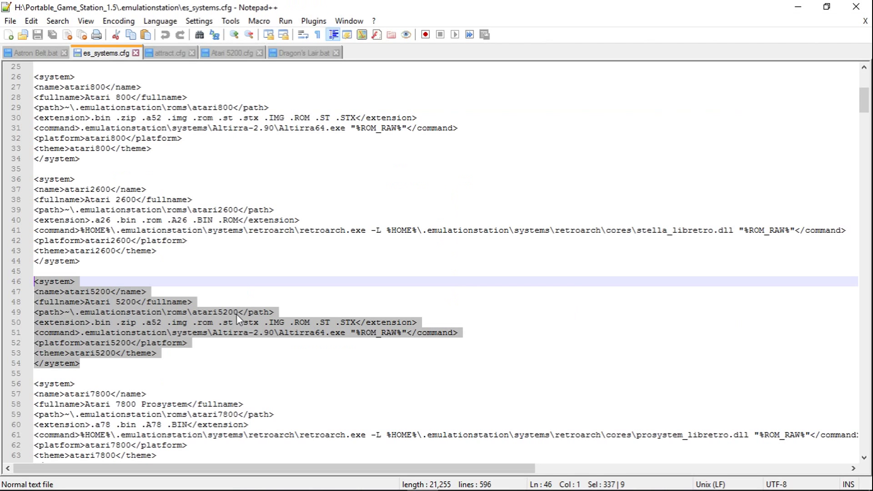
{"action": "left_click", "coordinate": [517, 271]}
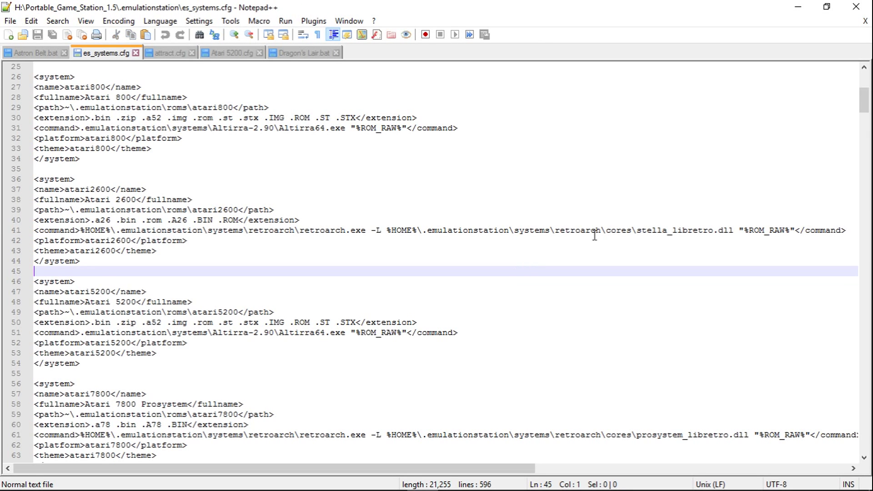
- Open the desktop file ADD TO ES_SYSTEMS CFG in Notepad++ and copy its whole atari800 system block
{"action": "left_click", "coordinate": [799, 10]}
{"action": "left_click", "coordinate": [680, 122]}
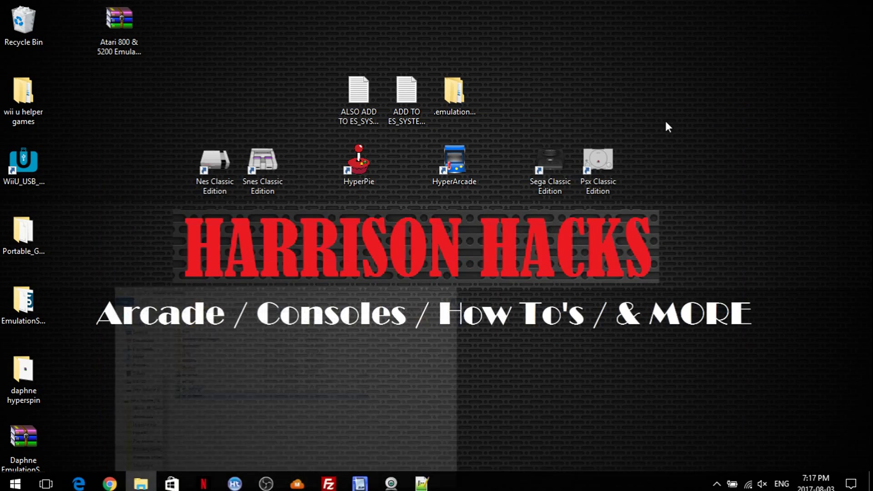
{"action": "left_click", "coordinate": [361, 113]}
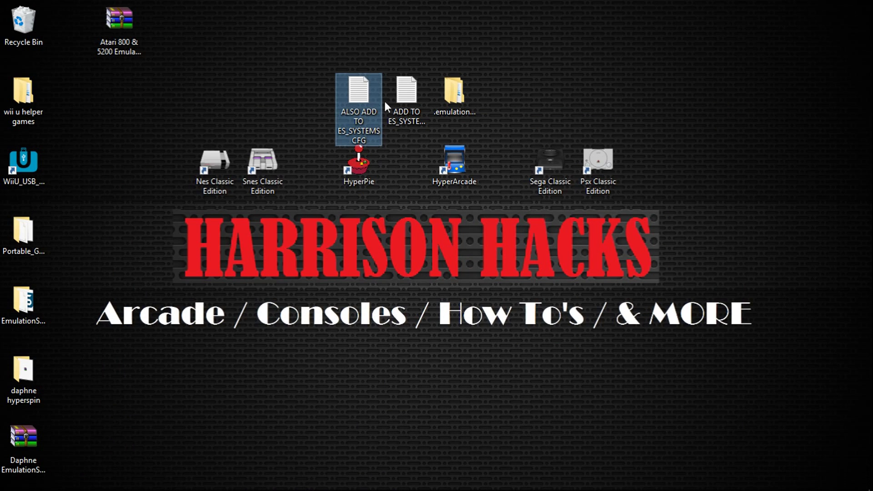
{"action": "left_click", "coordinate": [400, 99]}
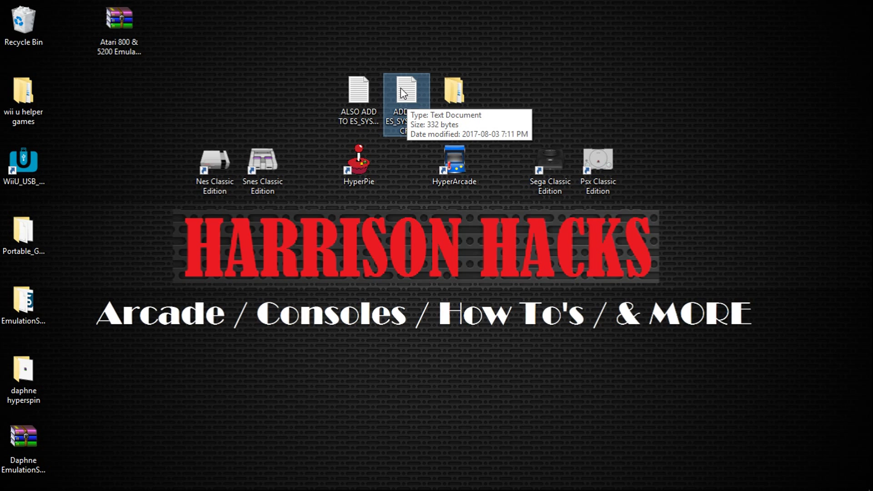
{"action": "right_click", "coordinate": [404, 93]}
{"action": "left_click", "coordinate": [441, 168]}
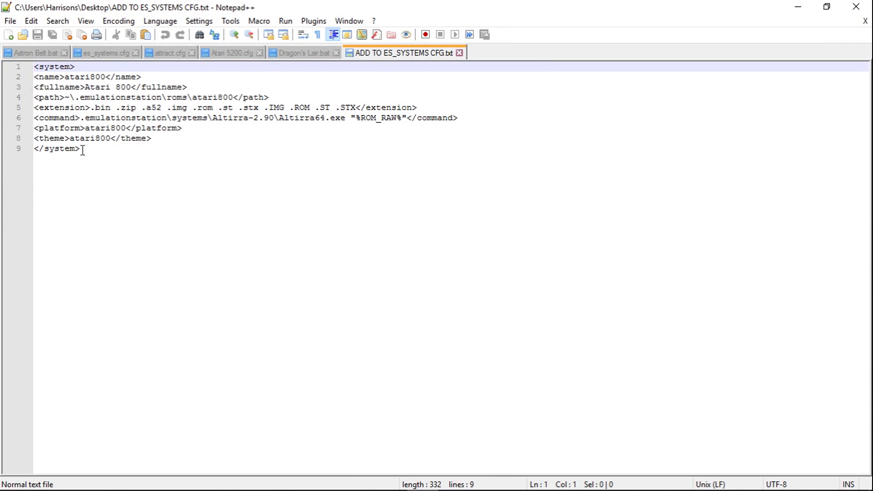
{"action": "left_click_drag", "start_coordinate": [82, 150], "coordinate": [11, 68]}
{"action": "right_click", "coordinate": [51, 74]}
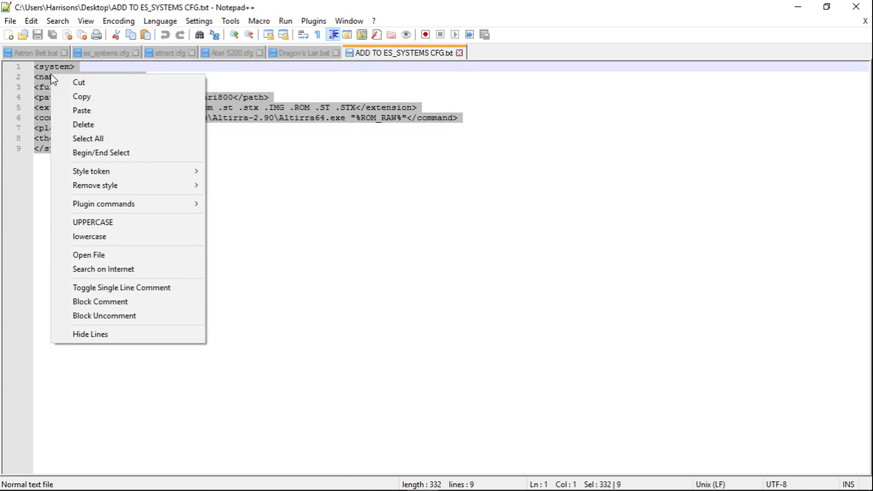
{"action": "left_click", "coordinate": [71, 96]}
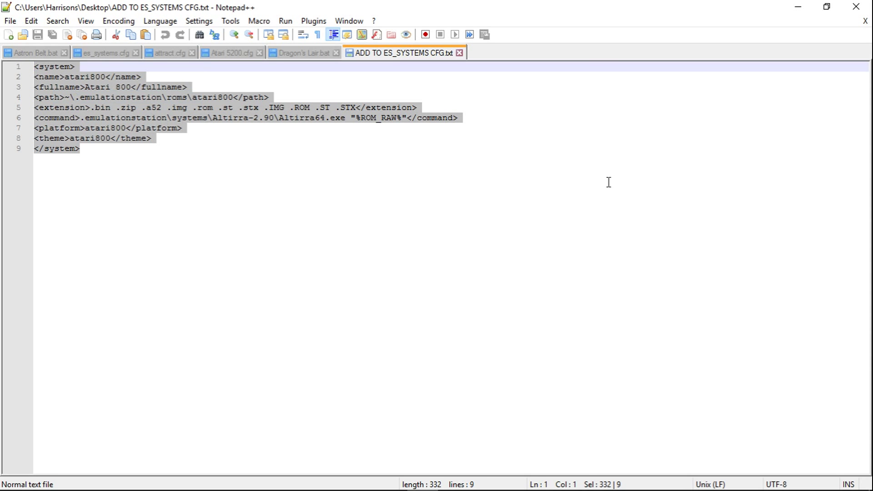
- Paste the copied block over the atari800 system entry in es_systems.cfg and save the file
{"action": "left_click", "coordinate": [103, 53]}
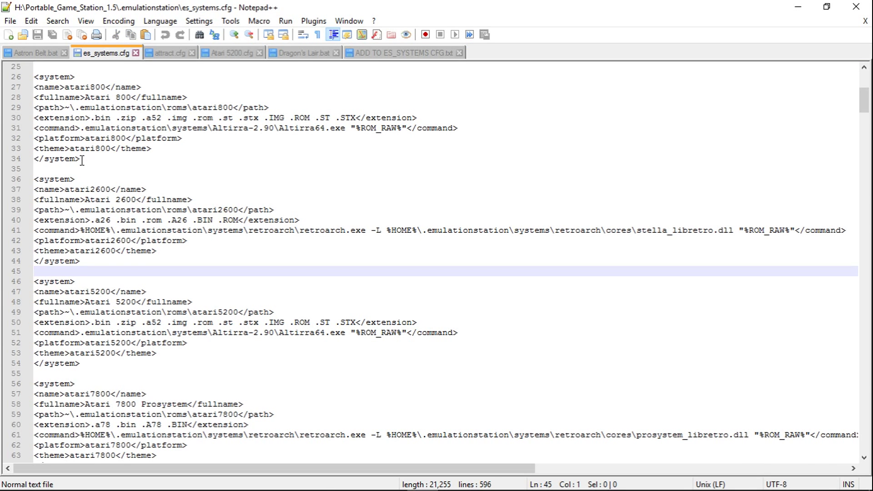
{"action": "scroll", "coordinate": [82, 160], "scroll_direction": "up", "scroll_amount": 2}
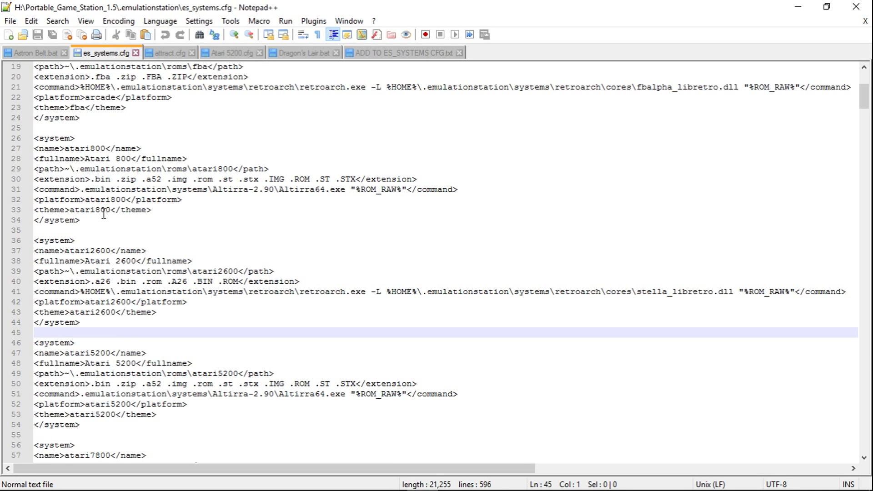
{"action": "left_click_drag", "start_coordinate": [76, 221], "coordinate": [21, 141]}
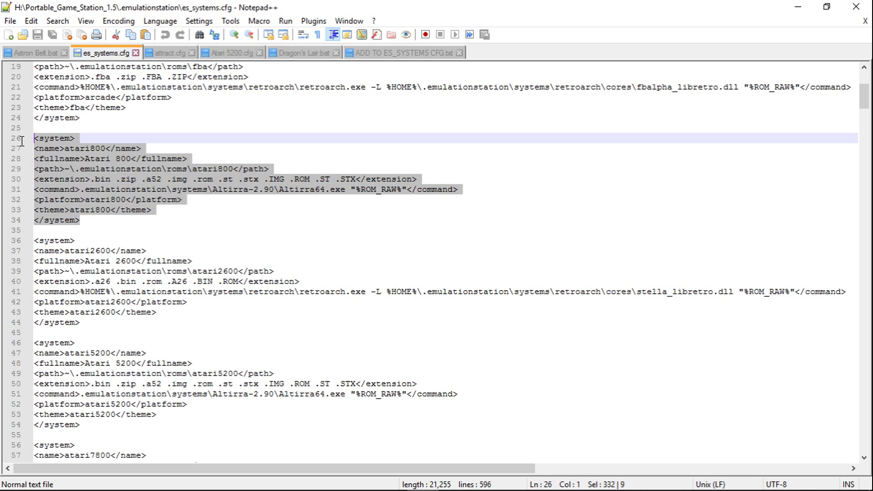
{"action": "key", "text": "ctrl+v"}
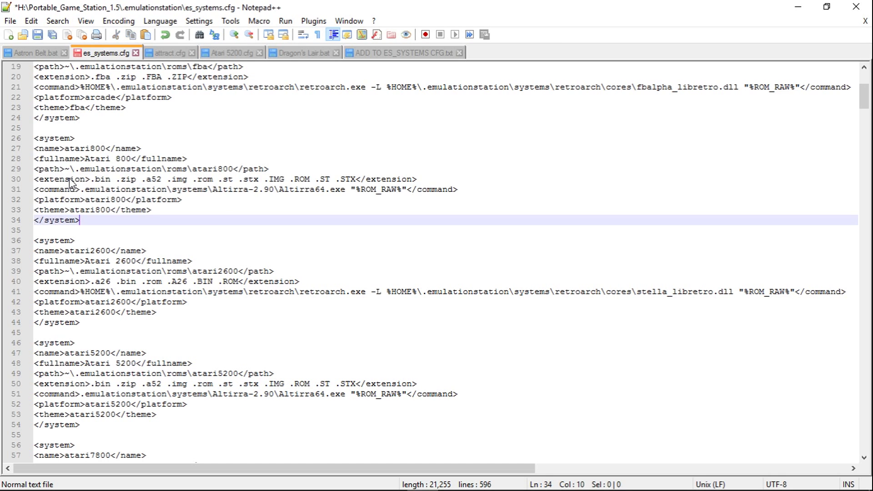
{"action": "left_click", "coordinate": [38, 36]}
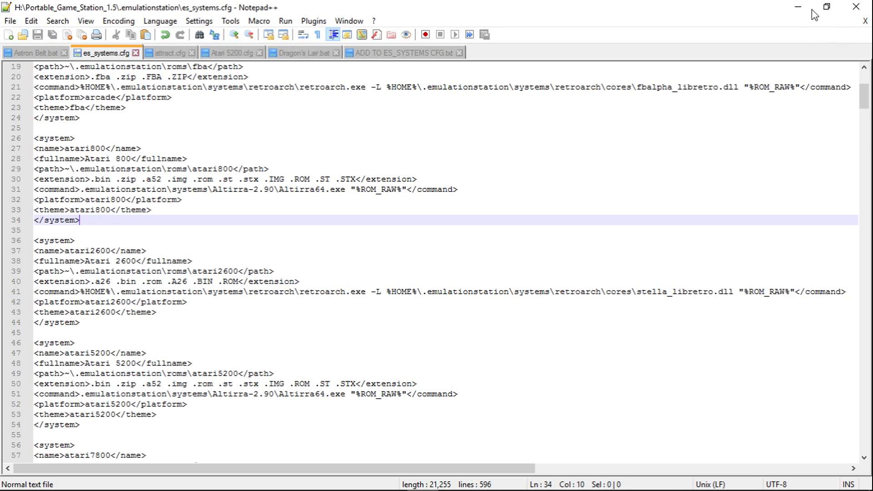
- Open the desktop file ALSO ADD TO ES_SYSTEMS CFG in Notepad++ and copy its whole atari5200 system block
{"action": "left_click", "coordinate": [796, 8]}
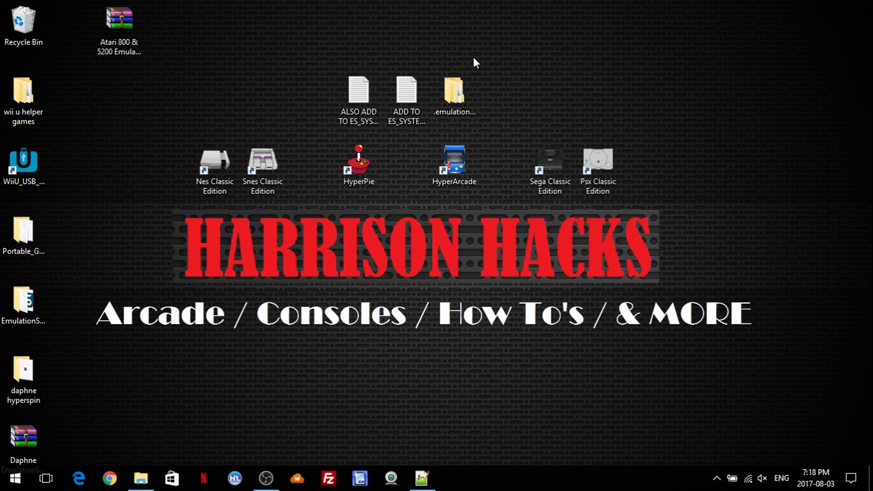
{"action": "left_click", "coordinate": [357, 105]}
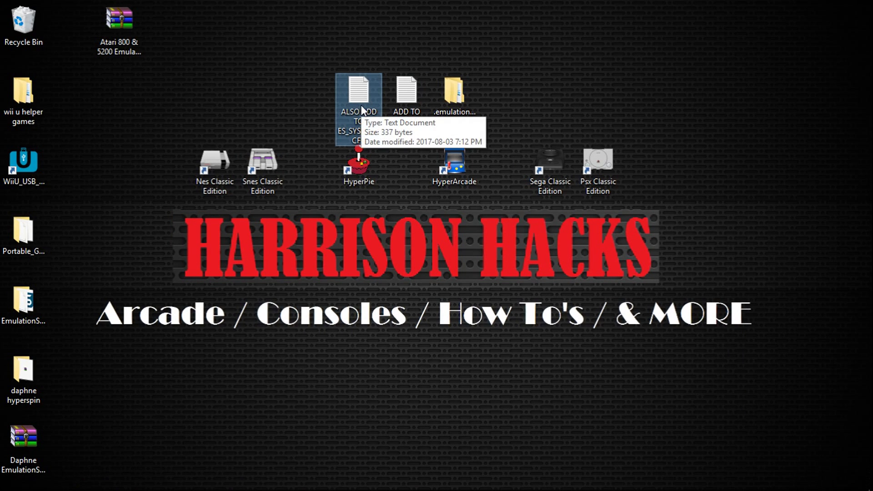
{"action": "right_click", "coordinate": [357, 93]}
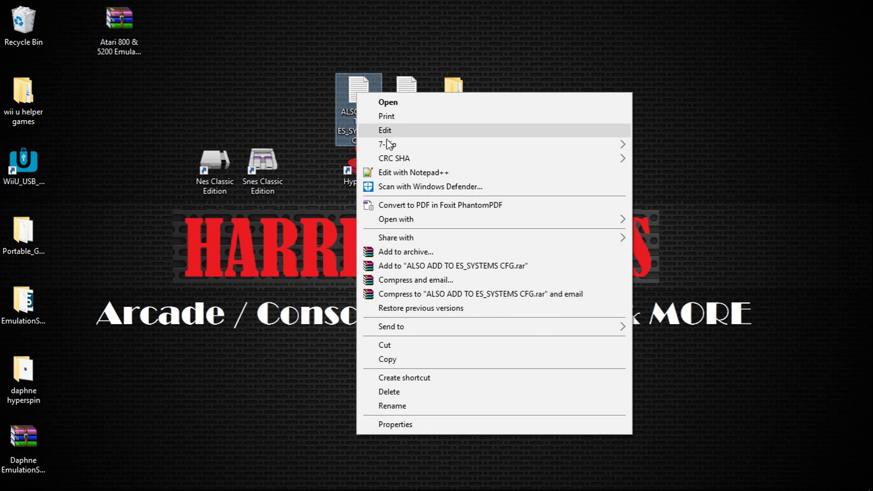
{"action": "left_click", "coordinate": [394, 177]}
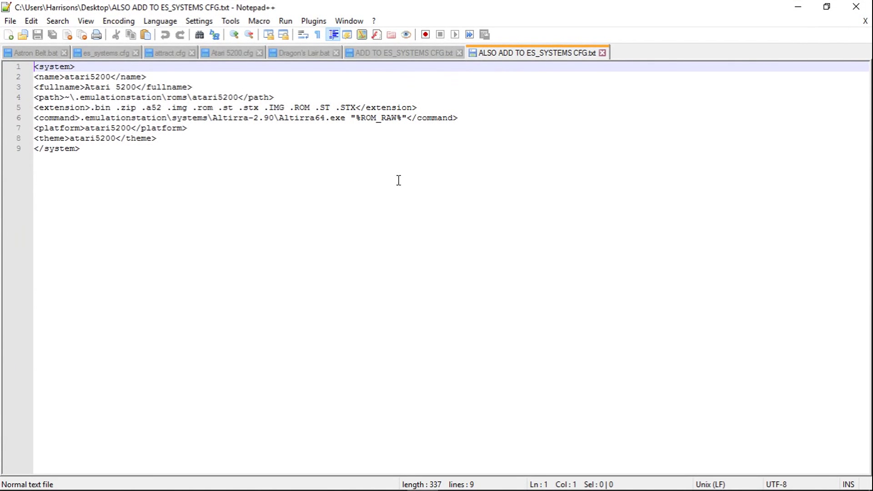
{"action": "left_click_drag", "start_coordinate": [80, 149], "coordinate": [21, 70]}
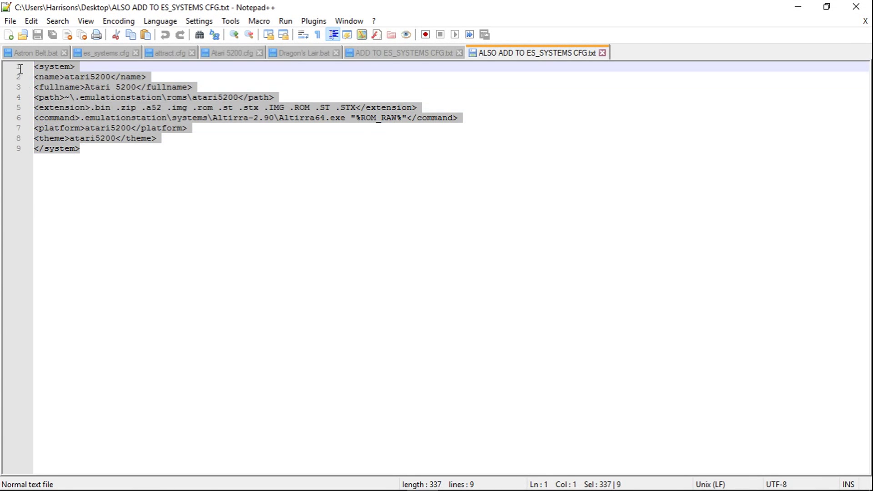
{"action": "right_click", "coordinate": [48, 80]}
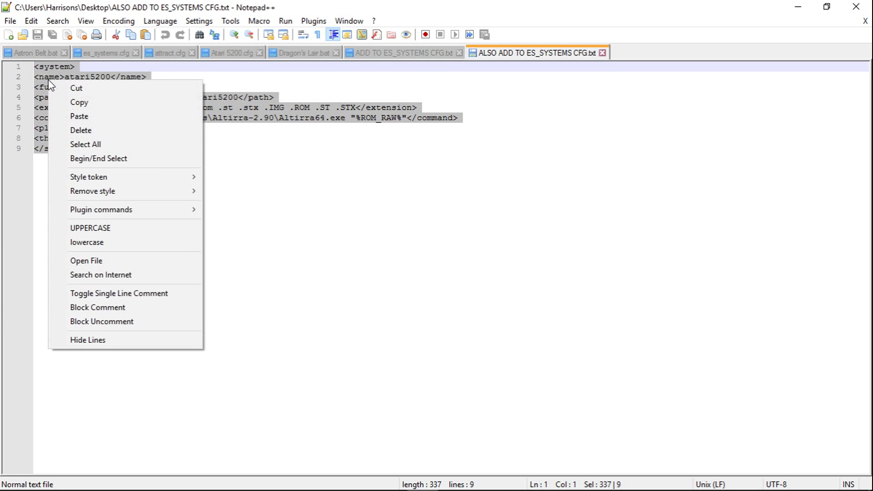
{"action": "left_click", "coordinate": [71, 104]}
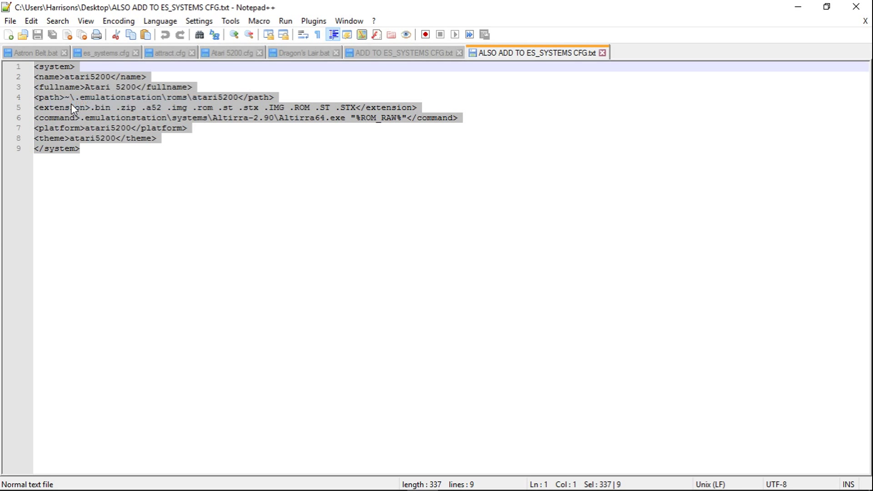
- Paste the copied block over the atari5200 system entry in es_systems.cfg, save the file and close Notepad++
{"action": "left_click", "coordinate": [93, 55]}
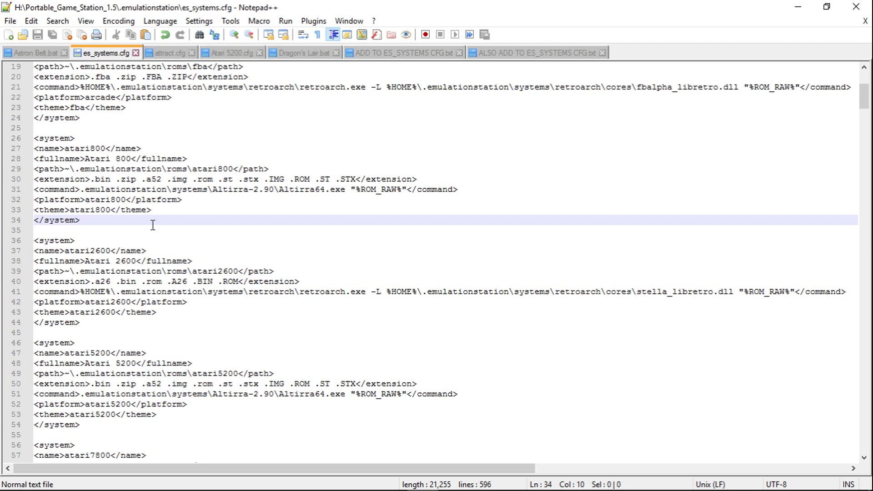
{"action": "scroll", "coordinate": [152, 225], "scroll_direction": "down", "scroll_amount": 3}
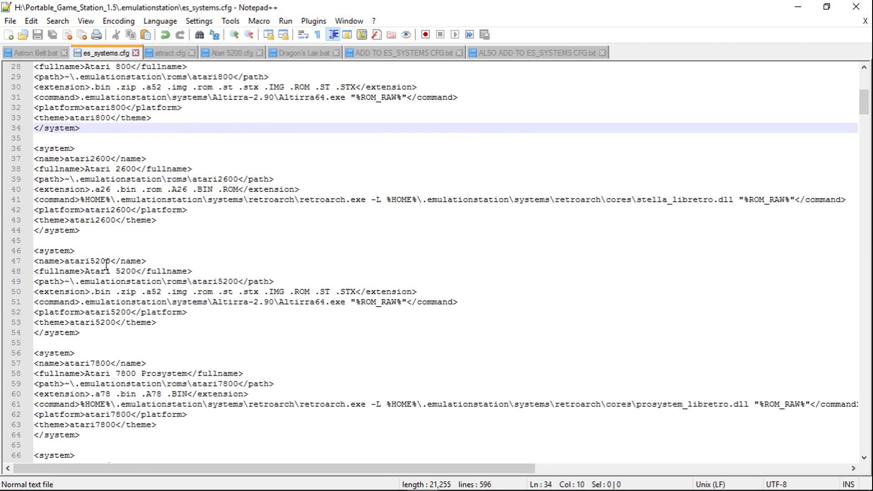
{"action": "left_click_drag", "start_coordinate": [80, 333], "coordinate": [35, 252]}
{"action": "right_click", "coordinate": [40, 255]}
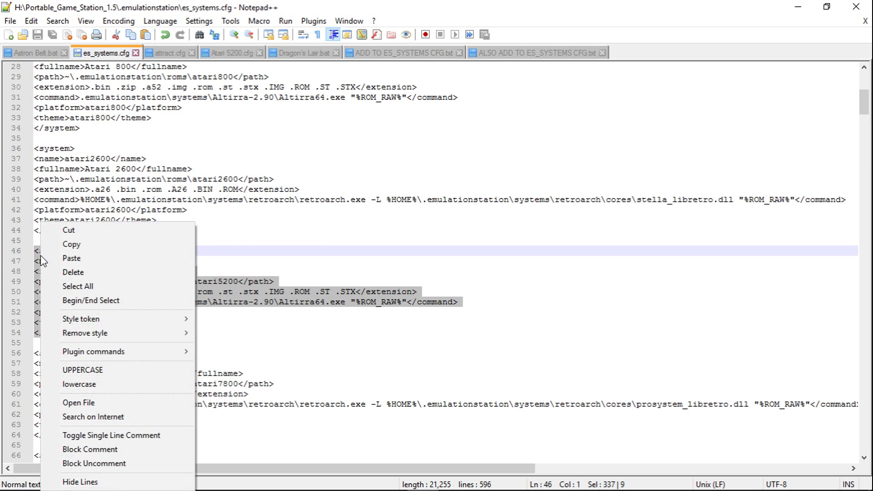
{"action": "left_click", "coordinate": [64, 265]}
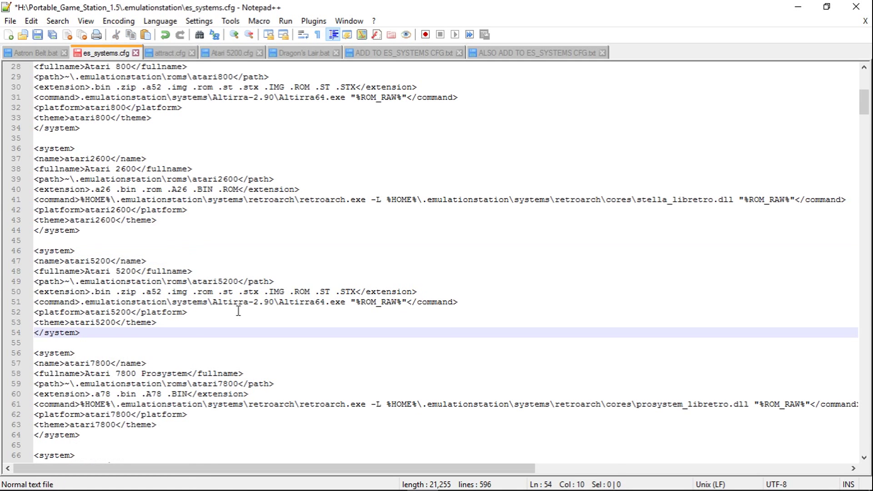
{"action": "left_click", "coordinate": [38, 36]}
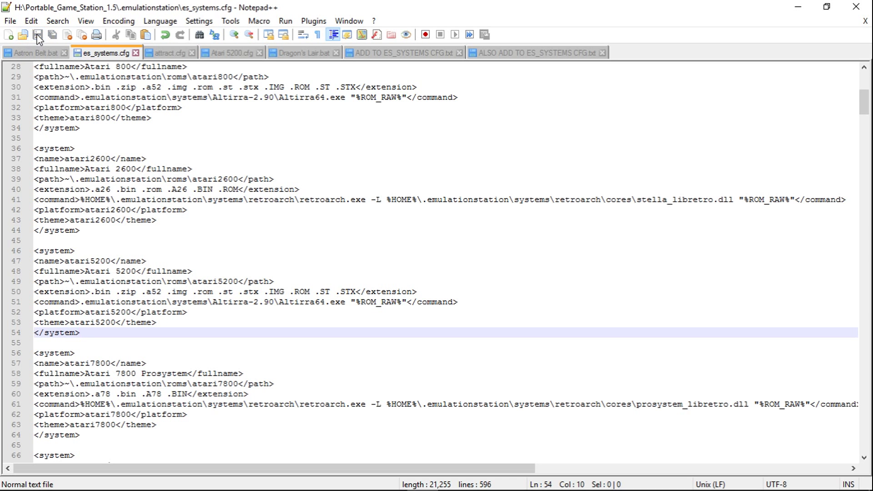
{"action": "left_click", "coordinate": [856, 6]}
- Cut the .emulationstation folder from the desktop and open Portable_Game_Station_1.5 on drive H: as its destination
{"action": "left_click", "coordinate": [457, 84]}
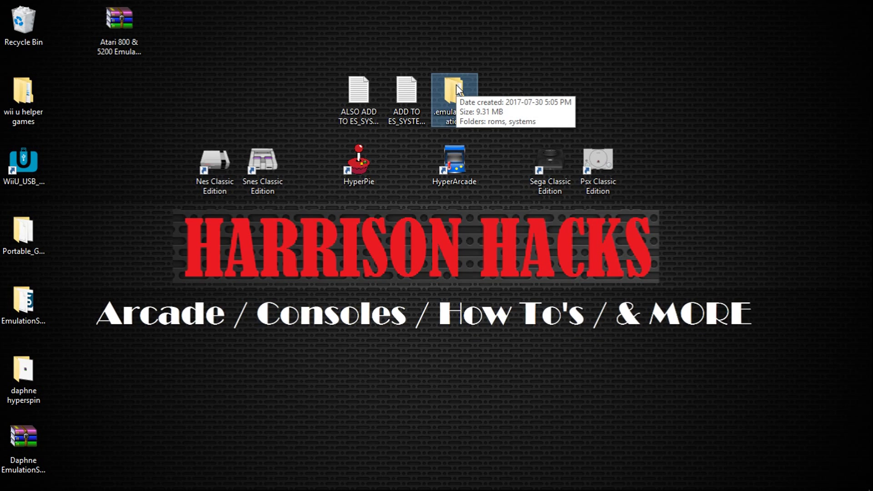
{"action": "right_click", "coordinate": [457, 84]}
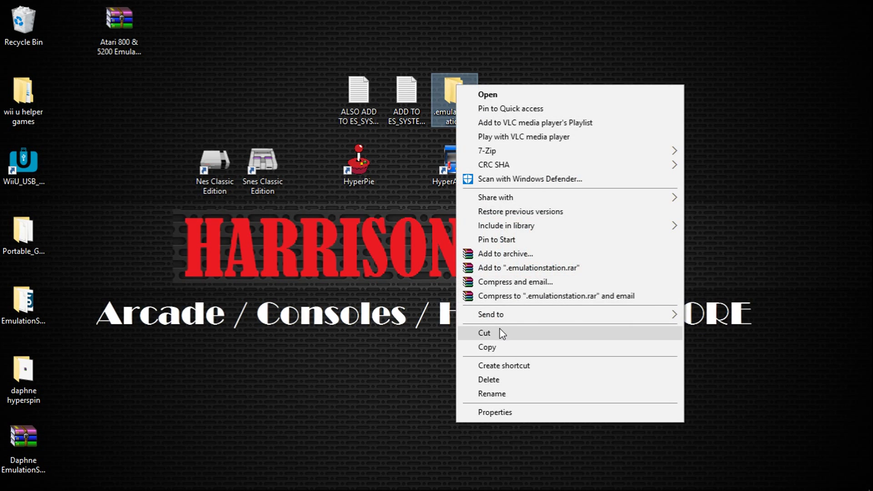
{"action": "left_click", "coordinate": [501, 333]}
{"action": "left_click", "coordinate": [142, 479]}
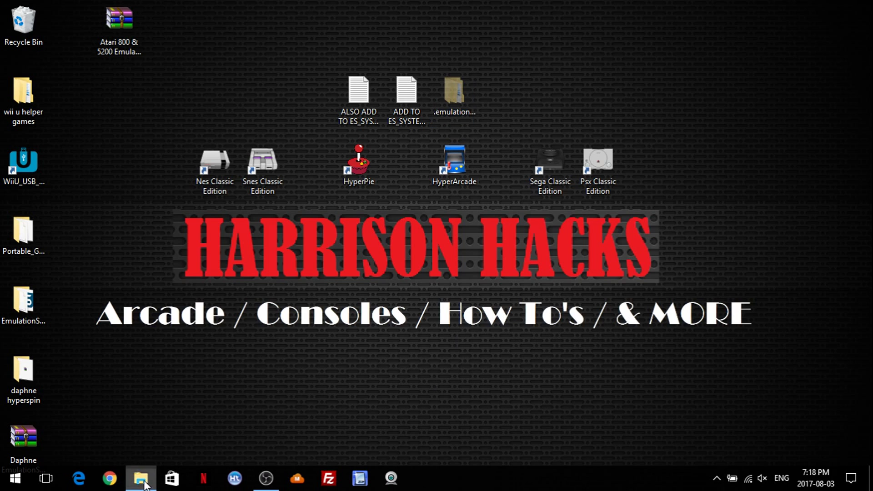
{"action": "left_click", "coordinate": [160, 153]}
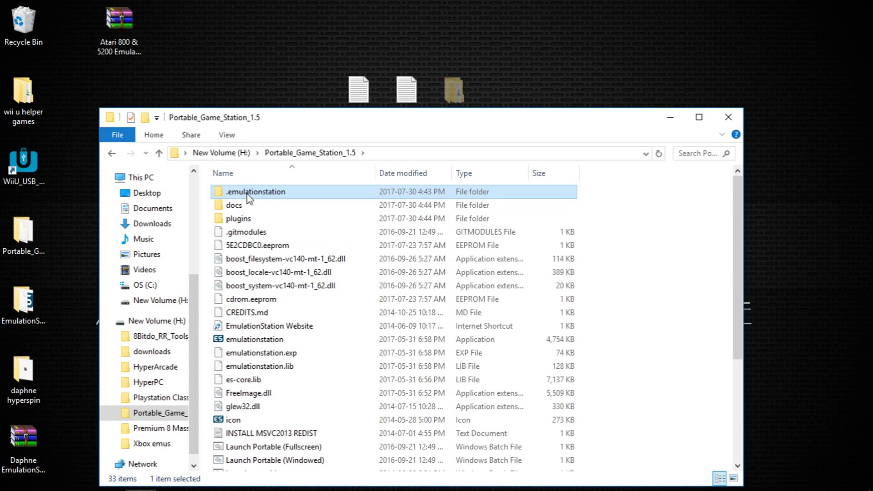
{"action": "left_click", "coordinate": [668, 244]}
{"action": "right_click", "coordinate": [656, 225]}
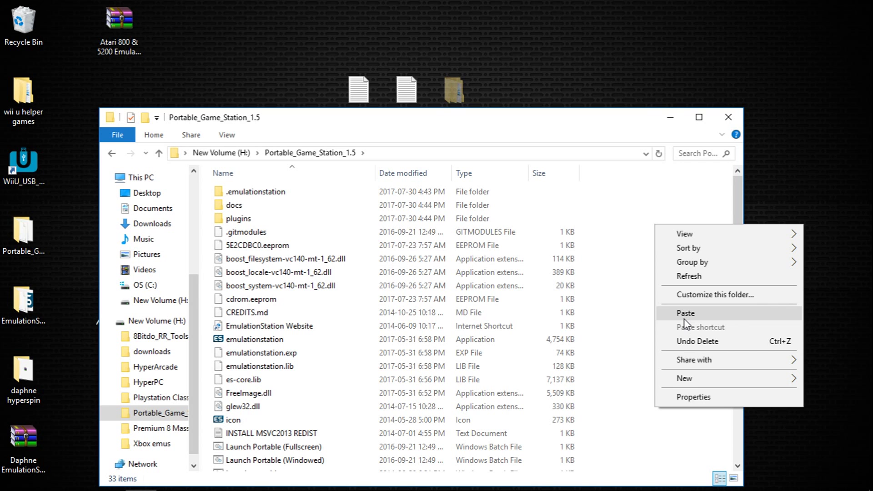
{"action": "left_click", "coordinate": [592, 122]}
{"action": "left_click_drag", "start_coordinate": [588, 124], "coordinate": [609, 53]}
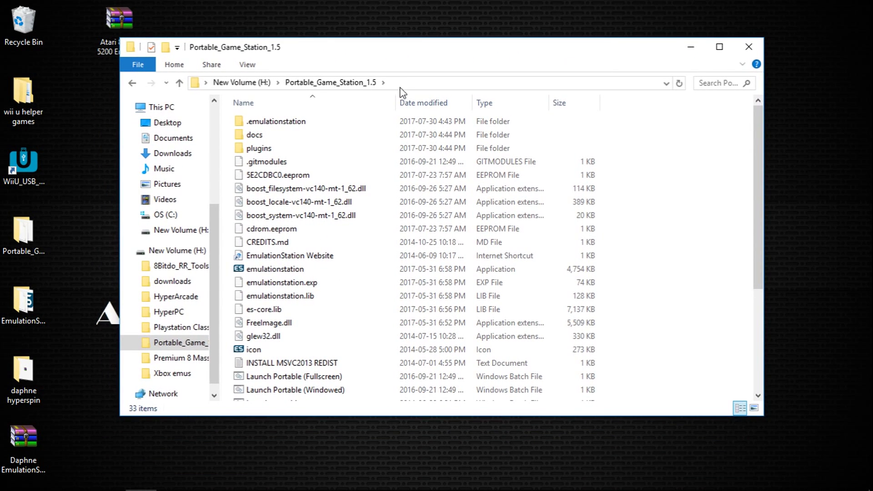
- Look through the atari800 and atari5200 ROM folders inside .emulationstation\roms and return to Portable_Game_Station_1.5
{"action": "double_click", "coordinate": [268, 124]}
{"action": "double_click", "coordinate": [256, 164]}
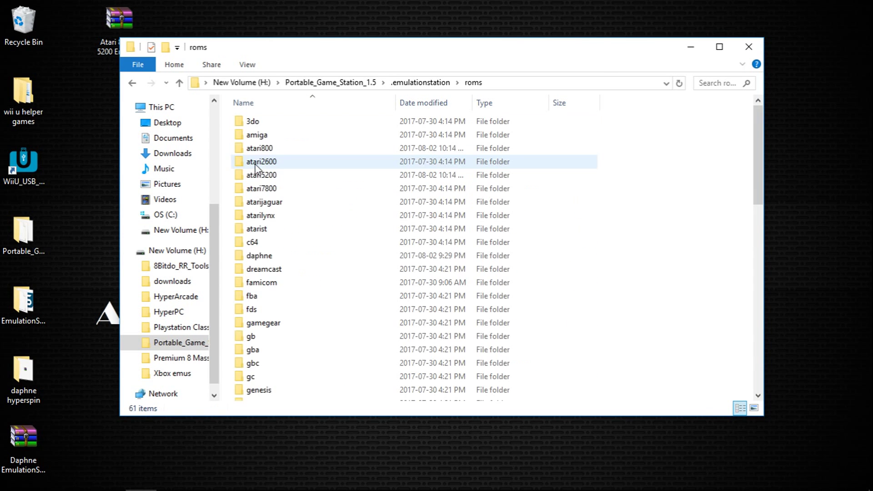
{"action": "double_click", "coordinate": [256, 150]}
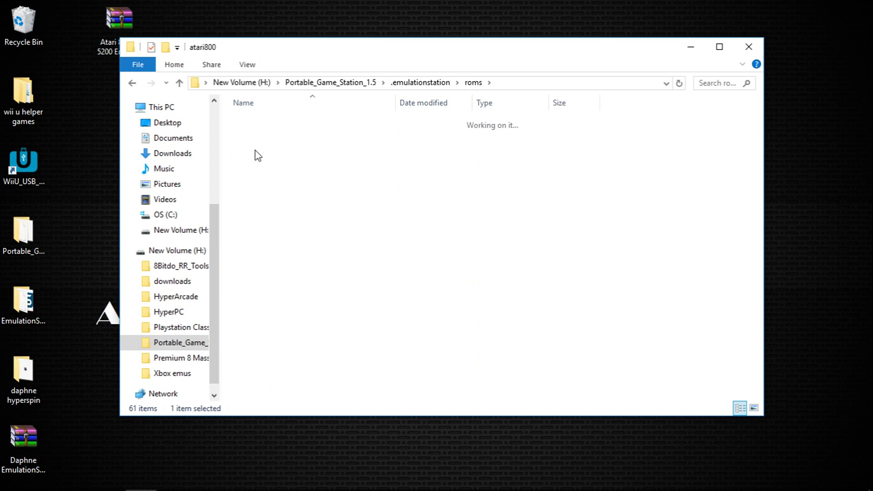
{"action": "left_click", "coordinate": [180, 84]}
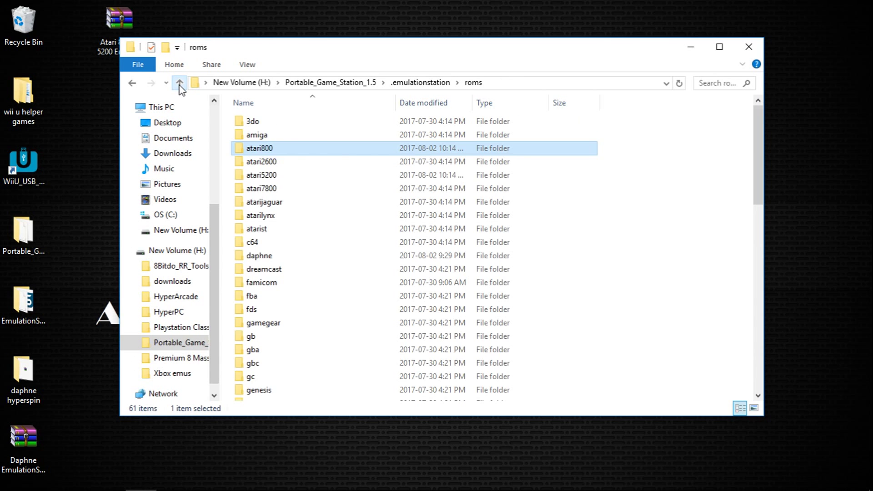
{"action": "double_click", "coordinate": [253, 175]}
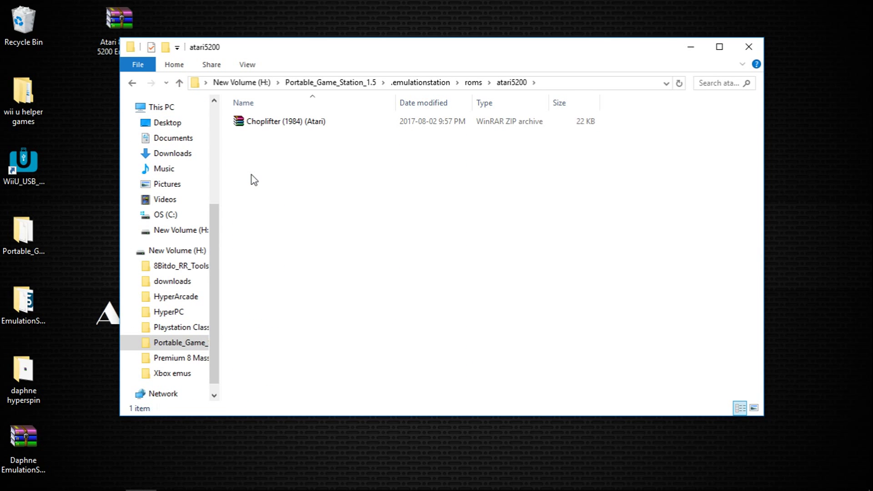
{"action": "left_click", "coordinate": [177, 84]}
{"action": "left_click", "coordinate": [178, 84]}
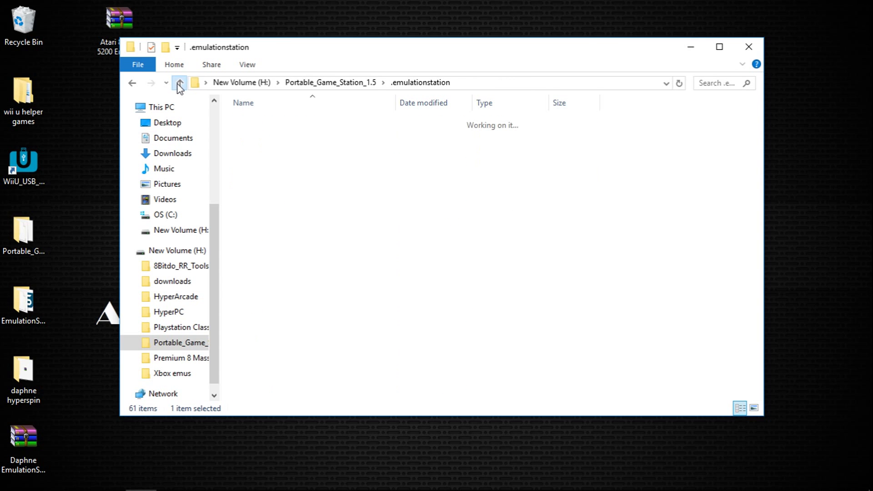
{"action": "left_click", "coordinate": [179, 84]}
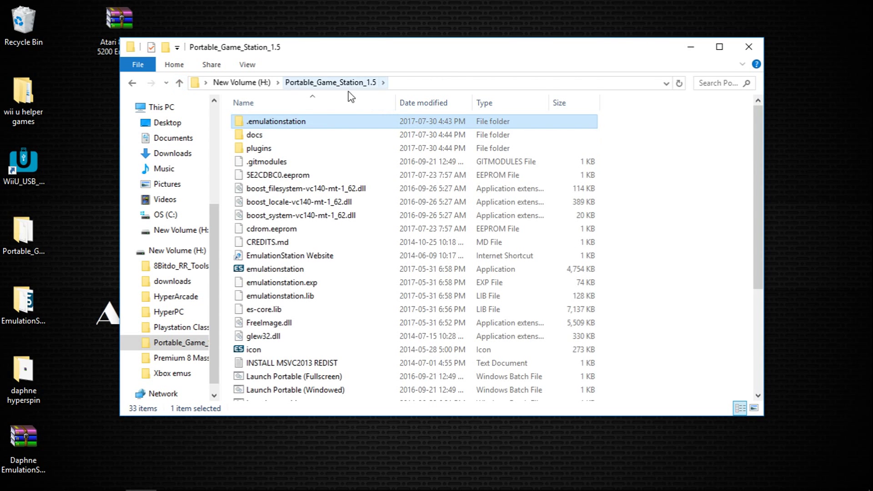
- Inspect the emulator files in .emulationstation\systems\Altirra-2.90 and return to the .emulationstation folder
{"action": "double_click", "coordinate": [294, 124]}
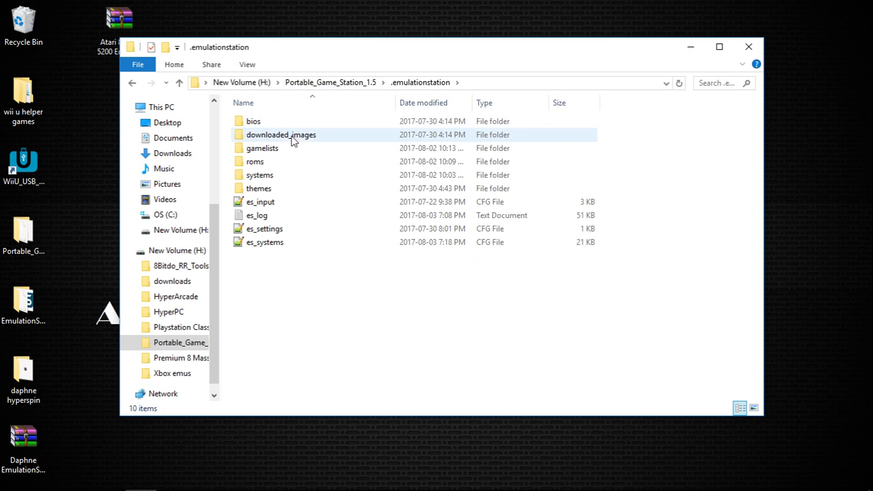
{"action": "double_click", "coordinate": [258, 175]}
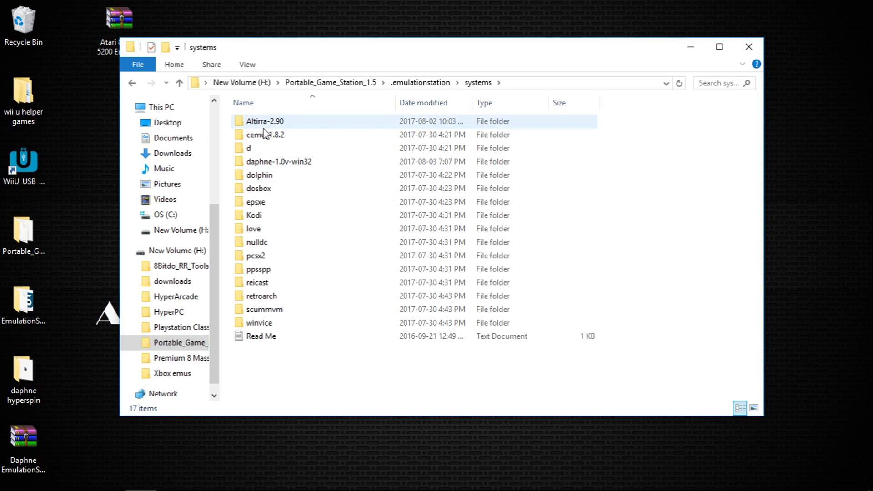
{"action": "double_click", "coordinate": [265, 122]}
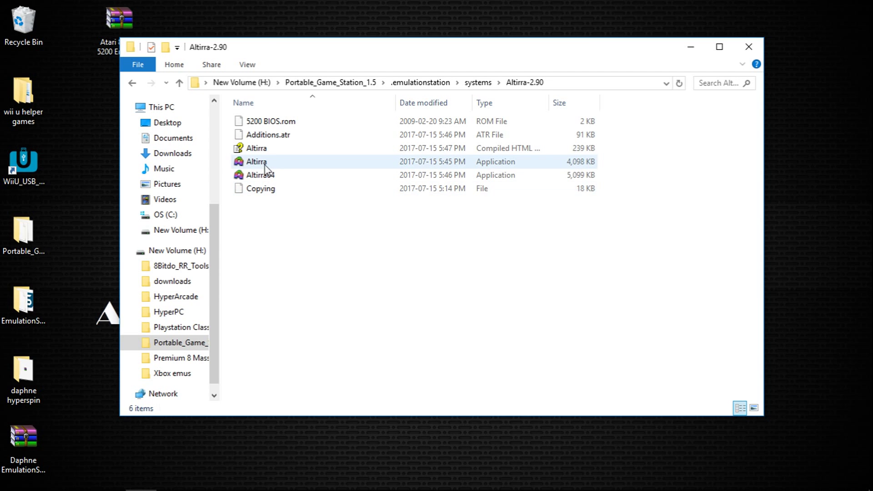
{"action": "mouse_move", "coordinate": [263, 179]}
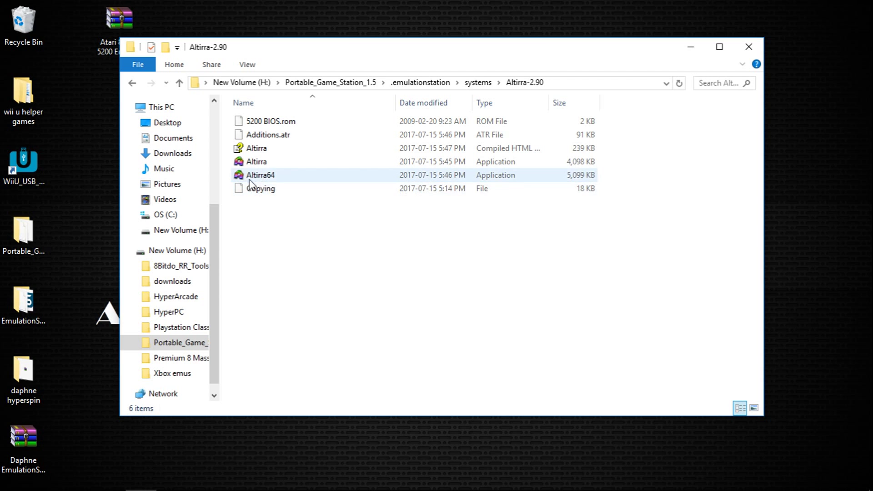
{"action": "left_click", "coordinate": [180, 83]}
{"action": "left_click", "coordinate": [180, 83]}
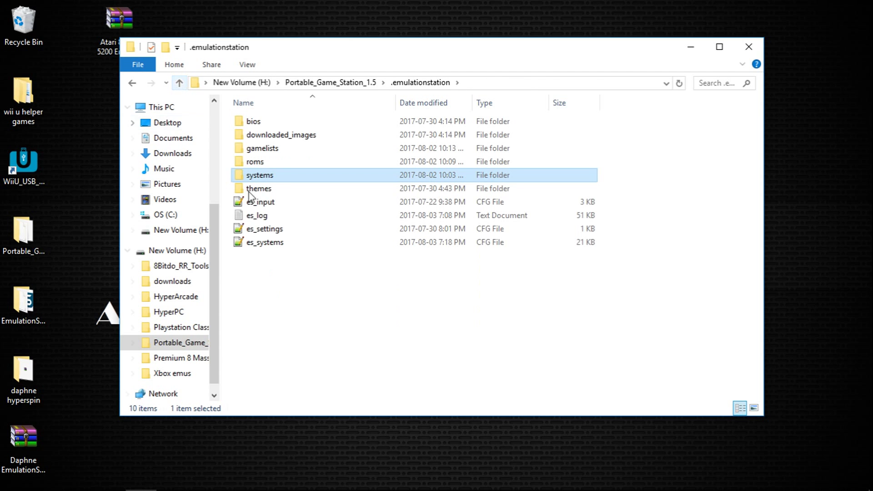
- Open es_systems.cfg and change Altirra64.exe to Altirra.exe in the atari800 command line
{"action": "double_click", "coordinate": [257, 244]}
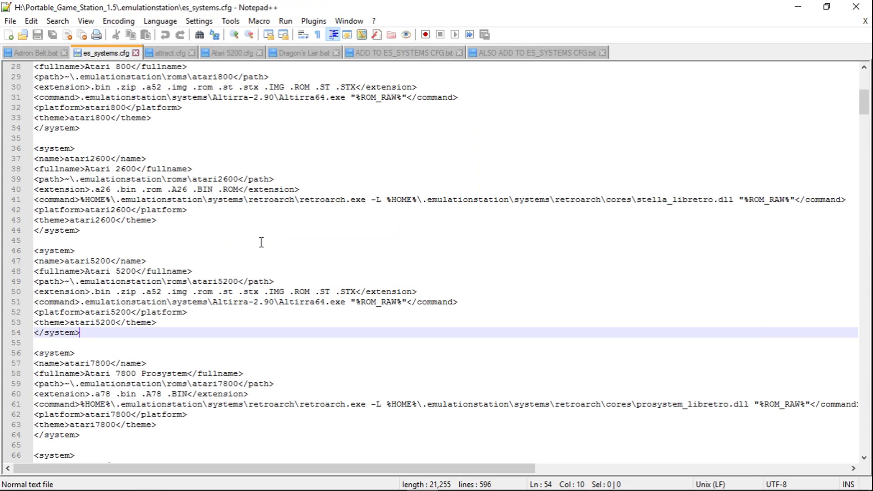
{"action": "scroll", "coordinate": [154, 176], "scroll_direction": "up", "scroll_amount": 3}
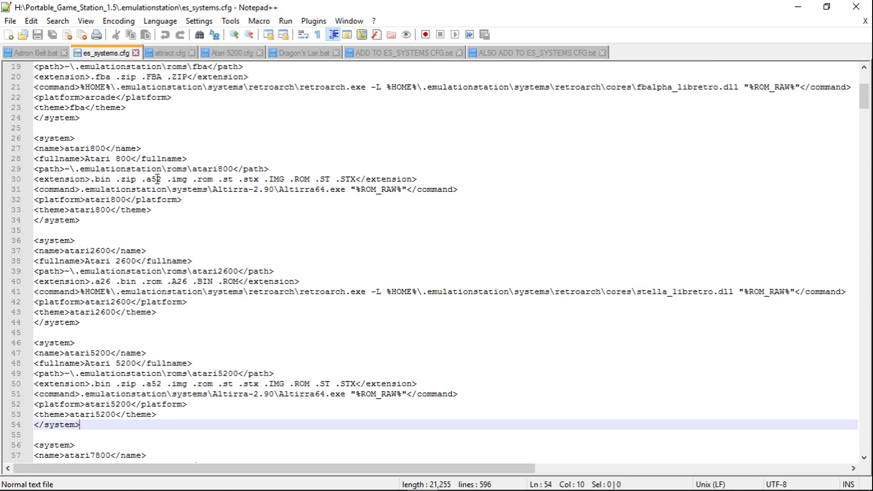
{"action": "left_click", "coordinate": [322, 190]}
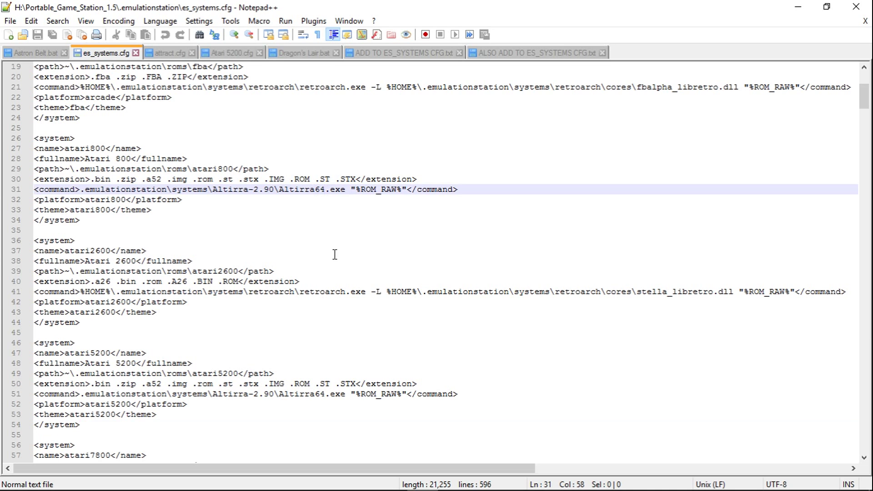
{"action": "key", "text": "Delete"}
{"action": "key", "text": "BackSpace"}
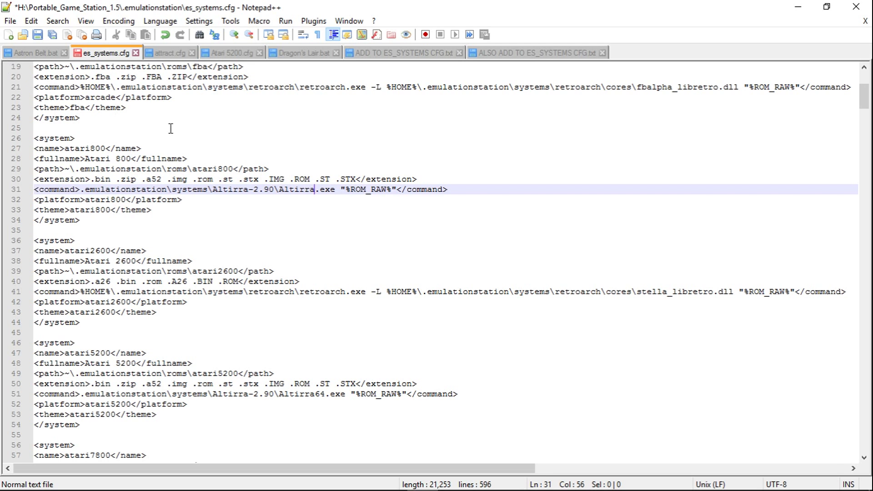
- Restore Altirra64.exe in the atari800 command line, then save and close es_systems.cfg
{"action": "type", "text": "64"}
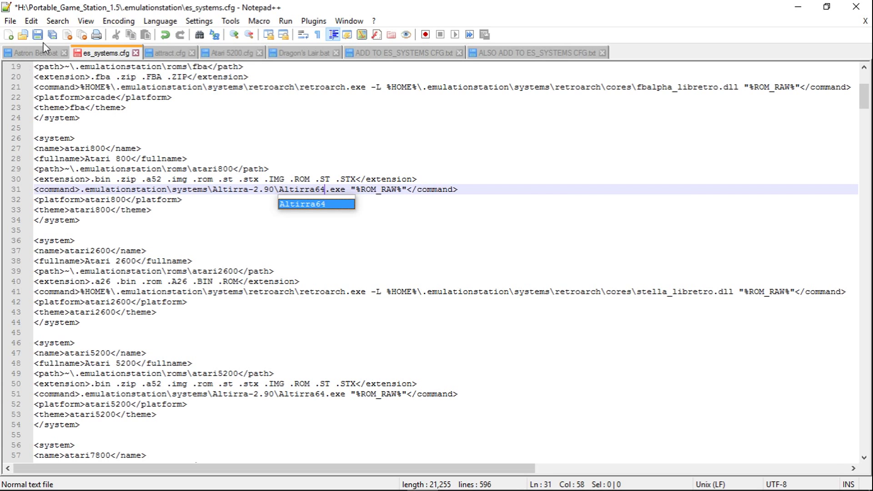
{"action": "left_click", "coordinate": [38, 35]}
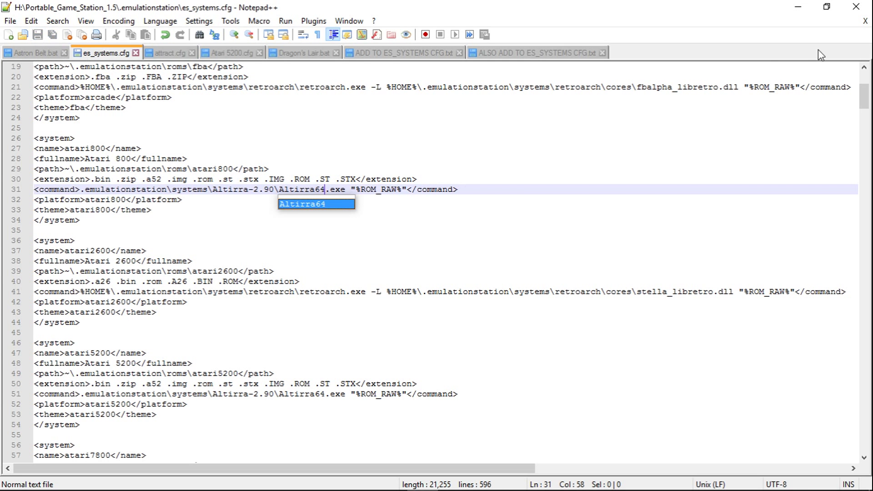
{"action": "left_click", "coordinate": [870, 7]}
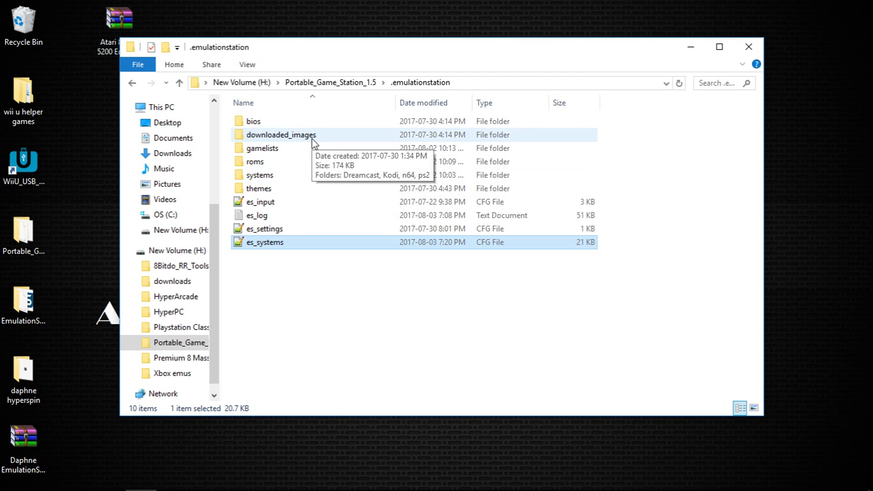
- Return to the Portable_Game_Station_1.5 folder and start EmulationStation with Launch Portable (Windowed)
{"action": "left_click", "coordinate": [180, 83]}
{"action": "left_click", "coordinate": [180, 83]}
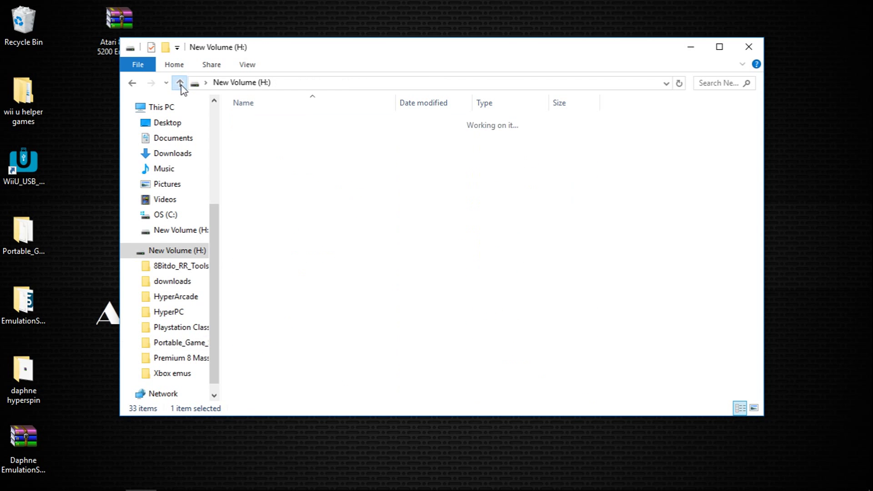
{"action": "double_click", "coordinate": [278, 195]}
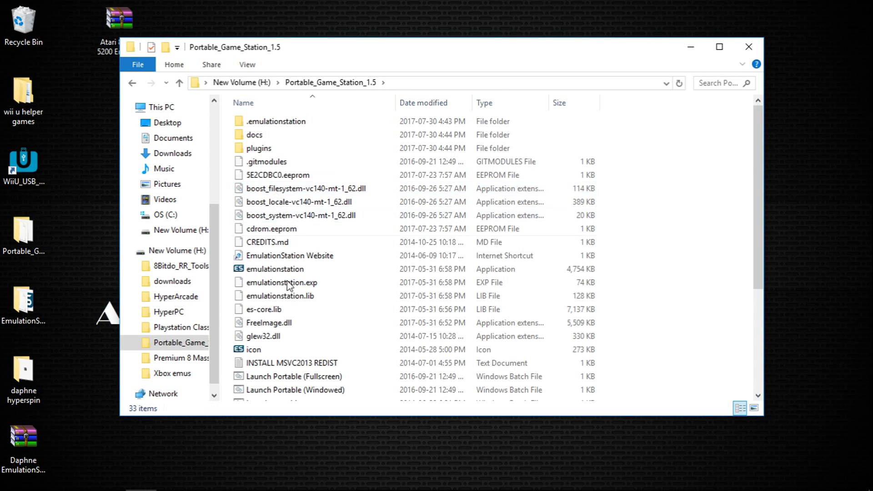
{"action": "double_click", "coordinate": [308, 390]}
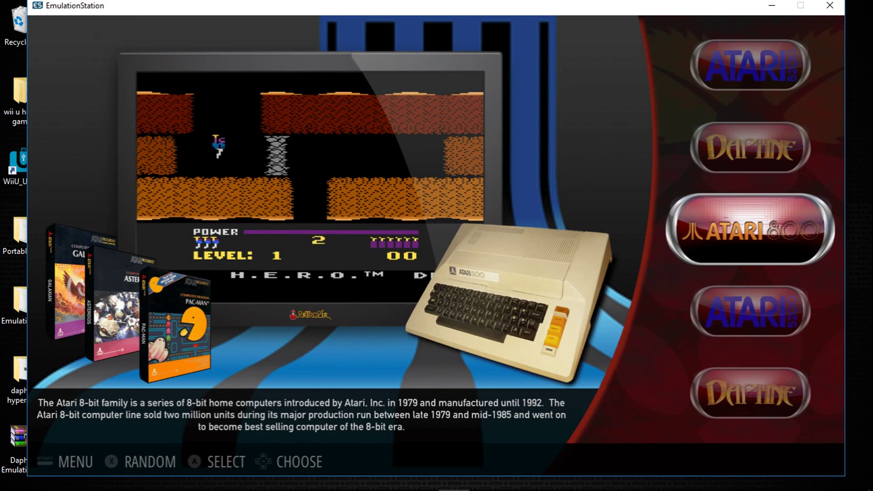
- Launch Pacman from the Atari 800 system using the recommended 8K cartridge mapper
{"action": "key", "text": "Return"}
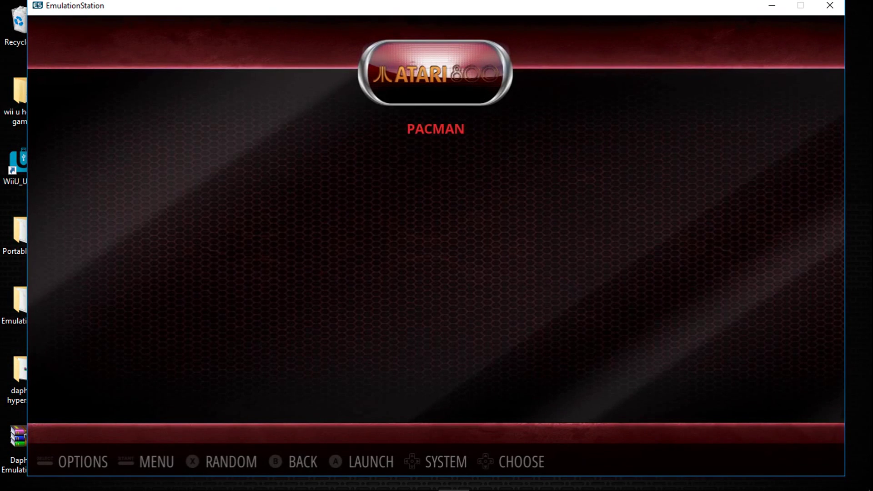
{"action": "key", "text": "Return"}
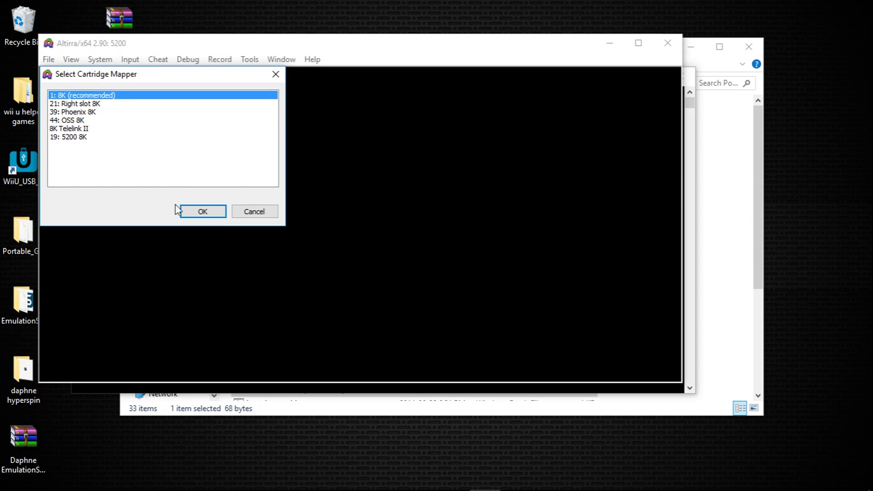
{"action": "left_click", "coordinate": [191, 214]}
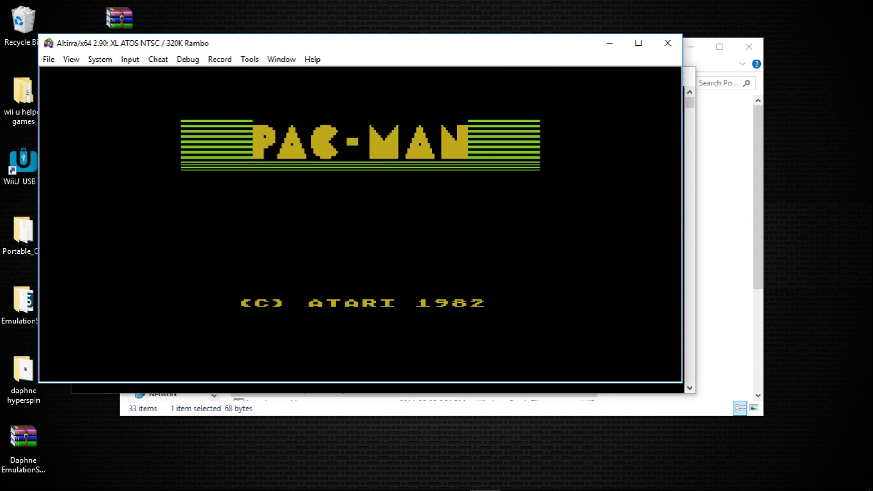
- Start saving the cartridge firmware and set the destination to Portable_Game_Station_1.5\.emulationstation\roms\atari800
{"action": "left_click", "coordinate": [47, 63]}
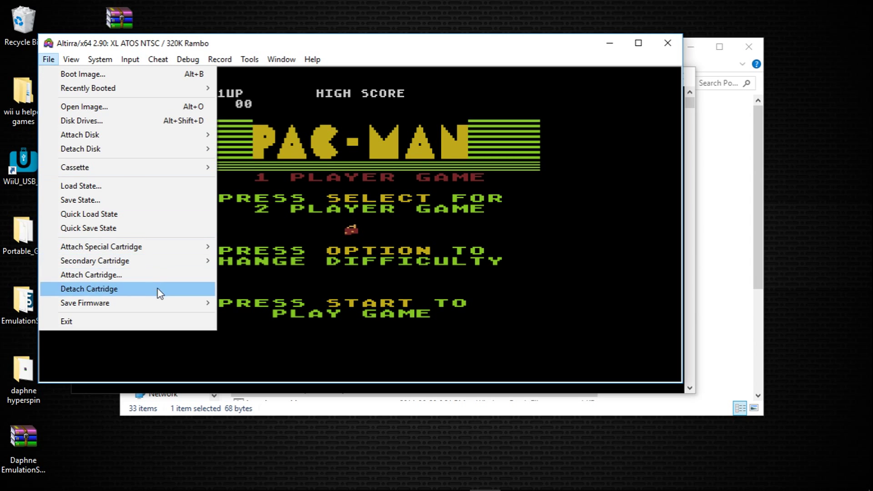
{"action": "mouse_move", "coordinate": [158, 302]}
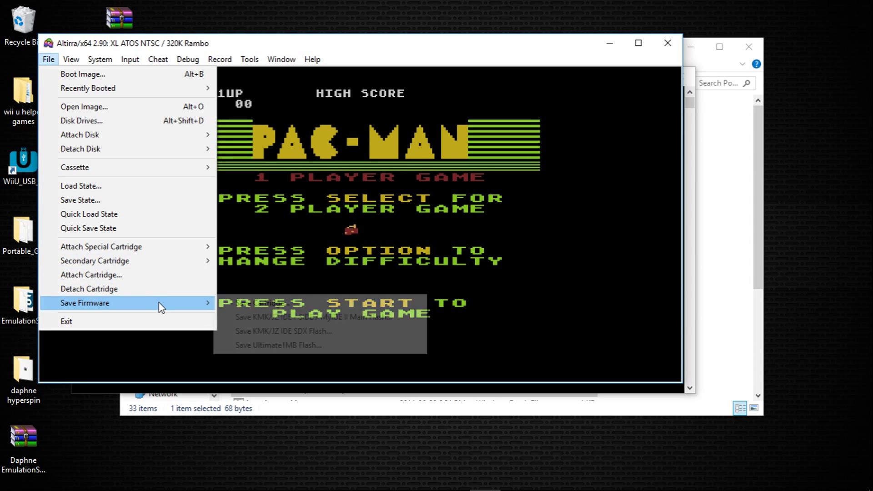
{"action": "left_click", "coordinate": [263, 303]}
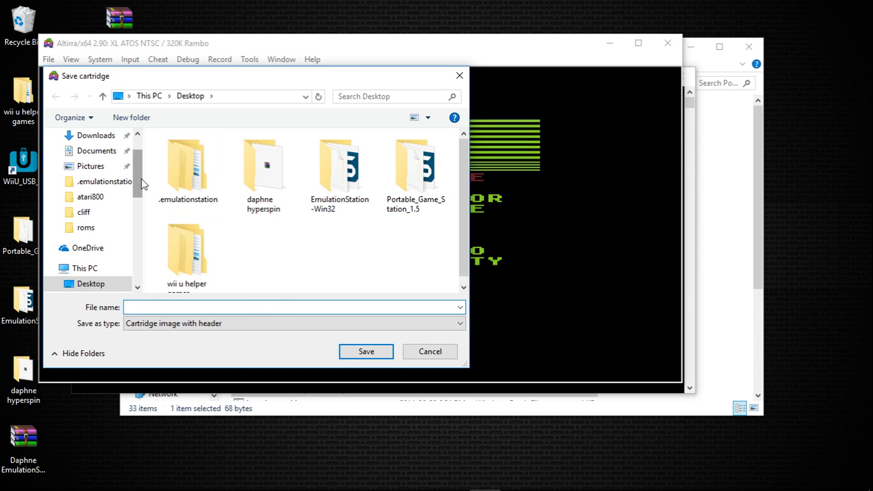
{"action": "left_click_drag", "start_coordinate": [142, 185], "coordinate": [150, 268]}
{"action": "left_click", "coordinate": [105, 213]}
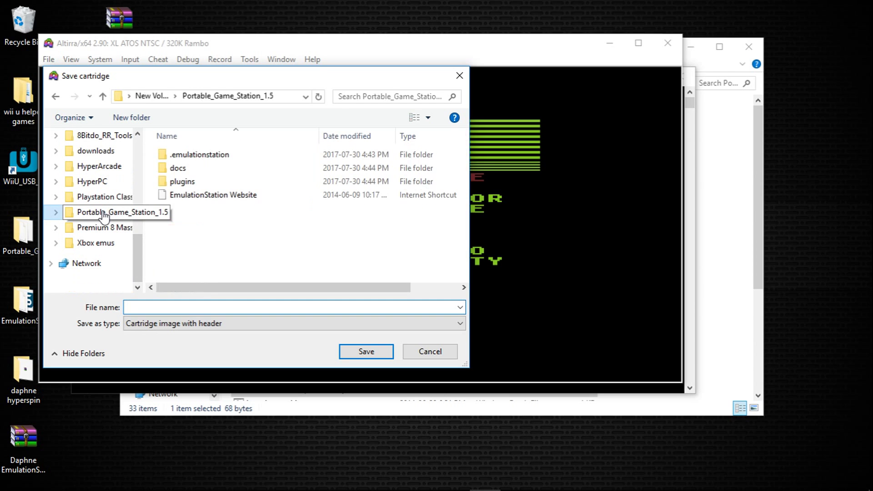
{"action": "double_click", "coordinate": [195, 156]}
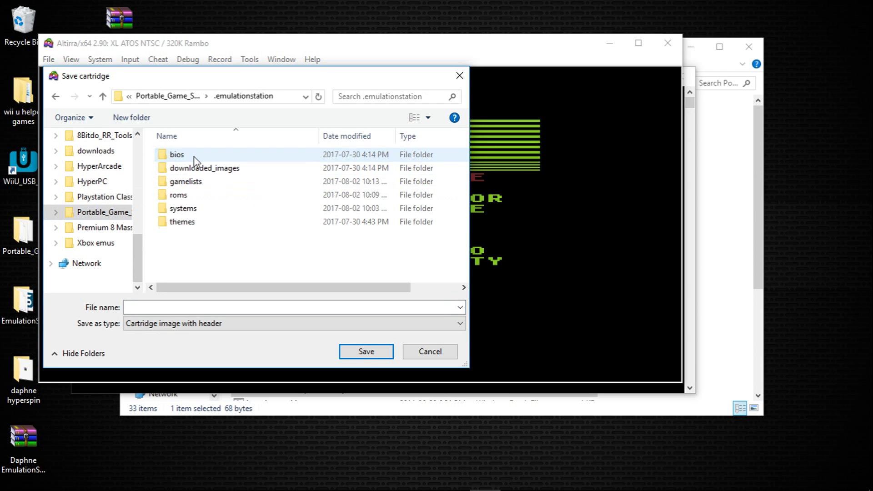
{"action": "double_click", "coordinate": [179, 196]}
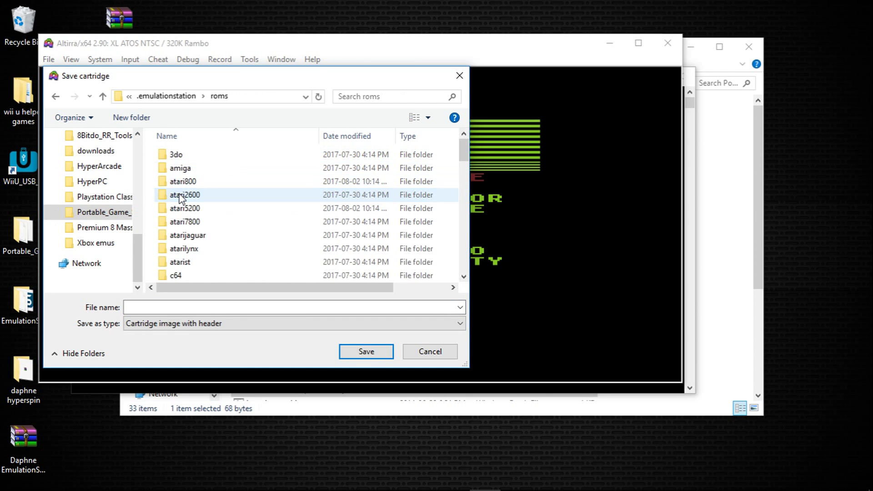
{"action": "double_click", "coordinate": [182, 182]}
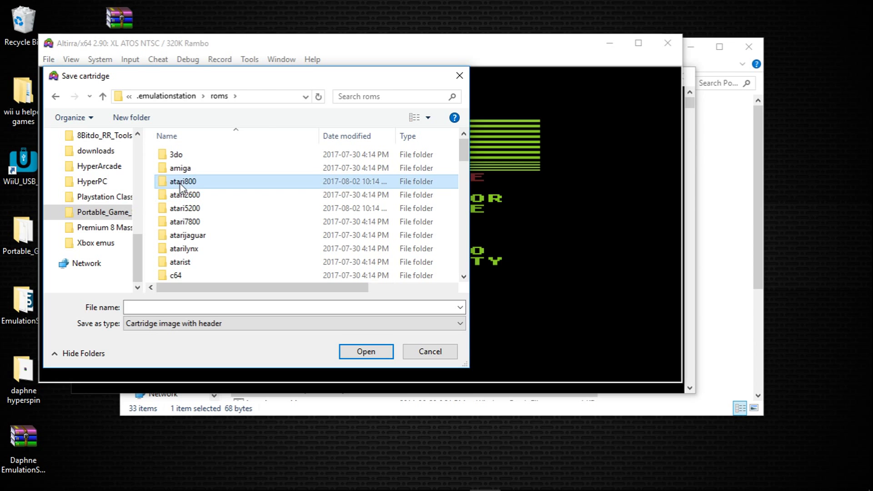
- Name the file Pacman and save it as a cartridge image with header
{"action": "left_click", "coordinate": [196, 305]}
{"action": "left_click", "coordinate": [196, 305]}
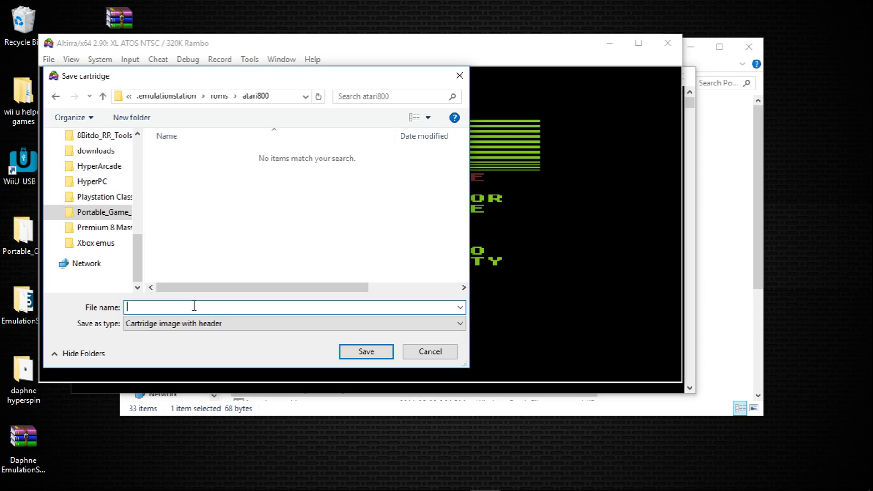
{"action": "type", "text": "Pacm"}
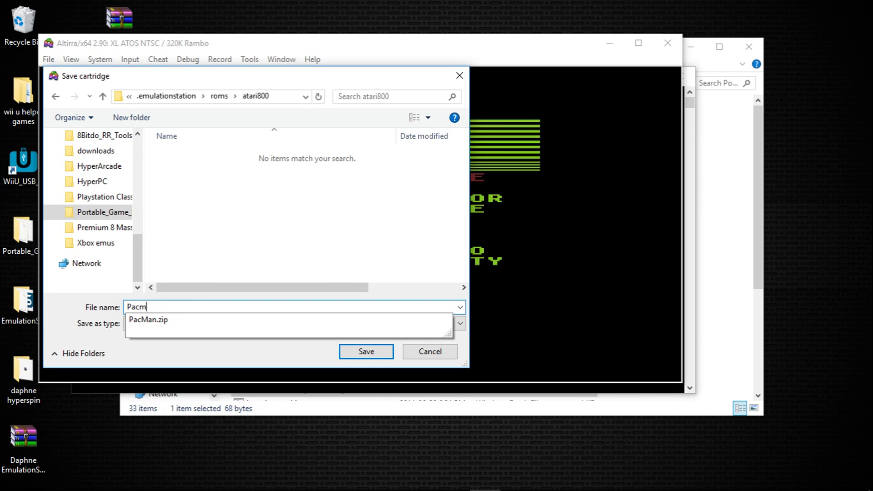
{"action": "type", "text": "ab"}
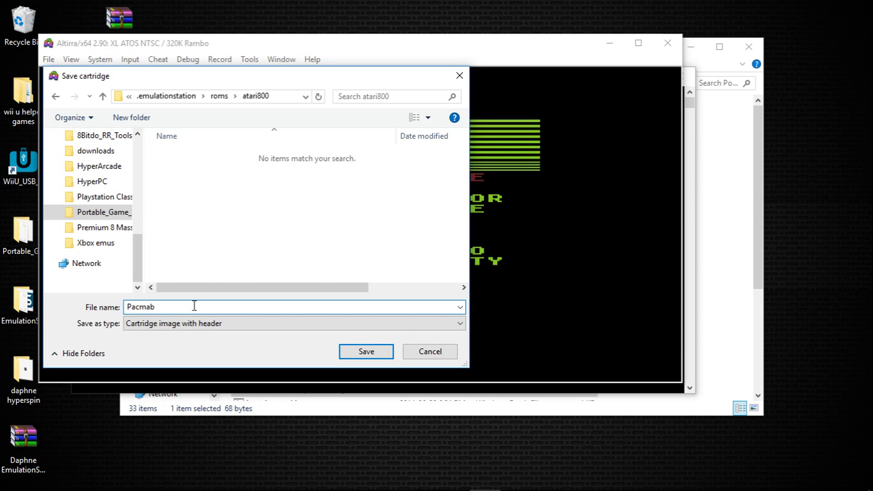
{"action": "key", "text": "BackSpace"}
{"action": "type", "text": "n"}
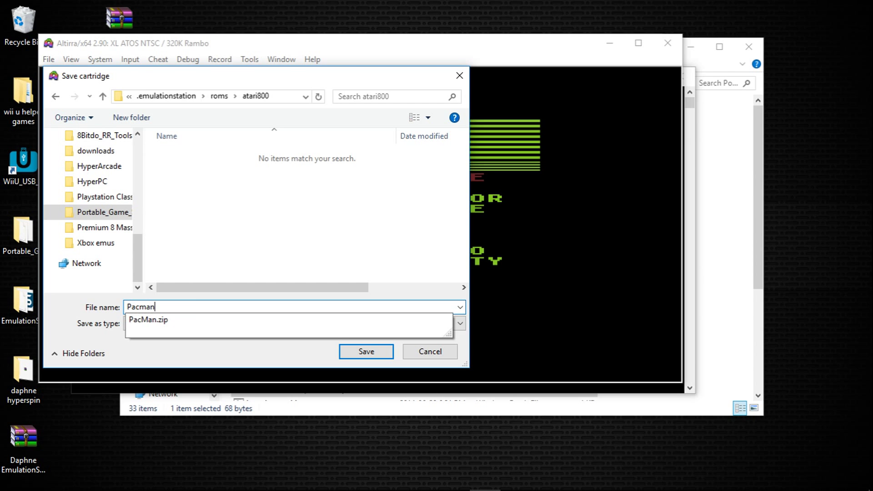
{"action": "left_click", "coordinate": [196, 287]}
{"action": "left_click", "coordinate": [359, 352]}
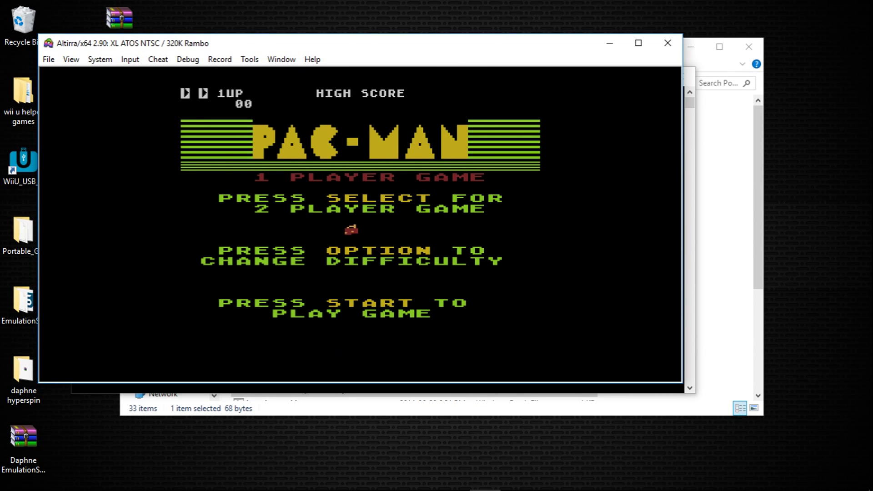
- Close Altirra and quit EmulationStation, confirming the exit
{"action": "key", "text": "alt+F4"}
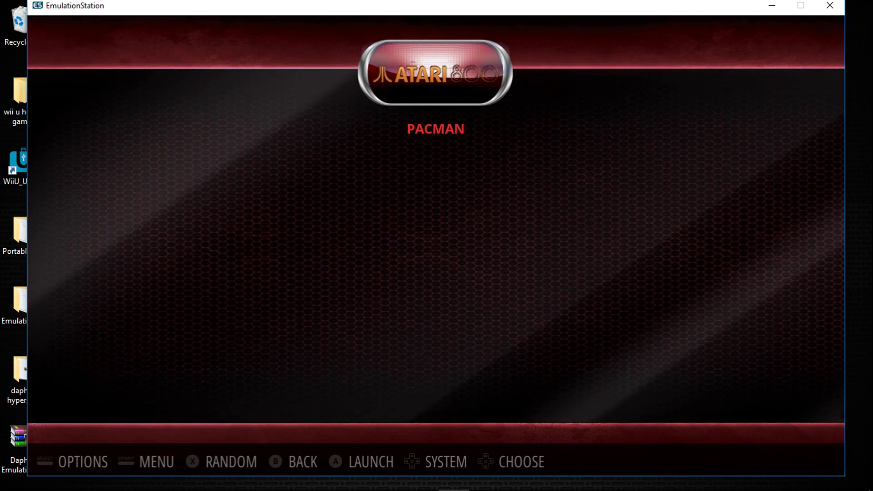
{"action": "key", "text": "Return"}
{"action": "key", "text": "Down"}
{"action": "key", "text": "Down"}
{"action": "key", "text": "Down"}
{"action": "key", "text": "Down"}
{"action": "key", "text": "Down"}
{"action": "key", "text": "Down"}
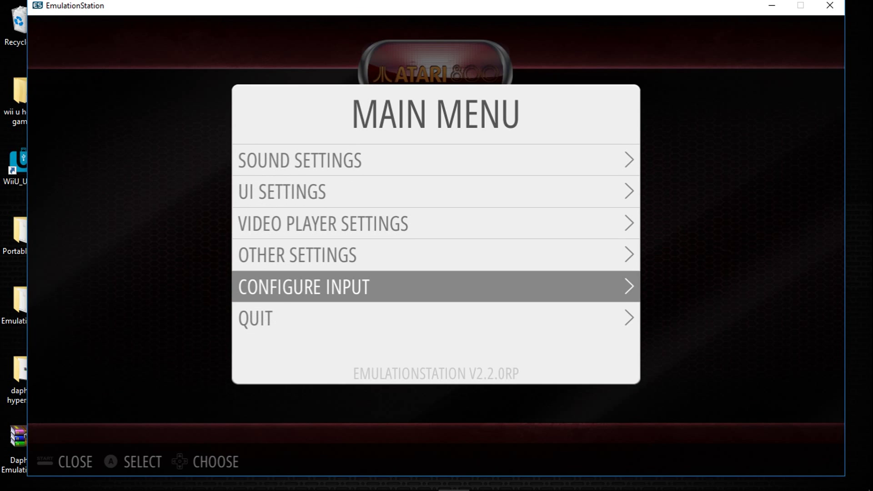
{"action": "key", "text": "Return"}
{"action": "key", "text": "Down"}
{"action": "key", "text": "Down"}
{"action": "key", "text": "Down"}
{"action": "key", "text": "Return"}
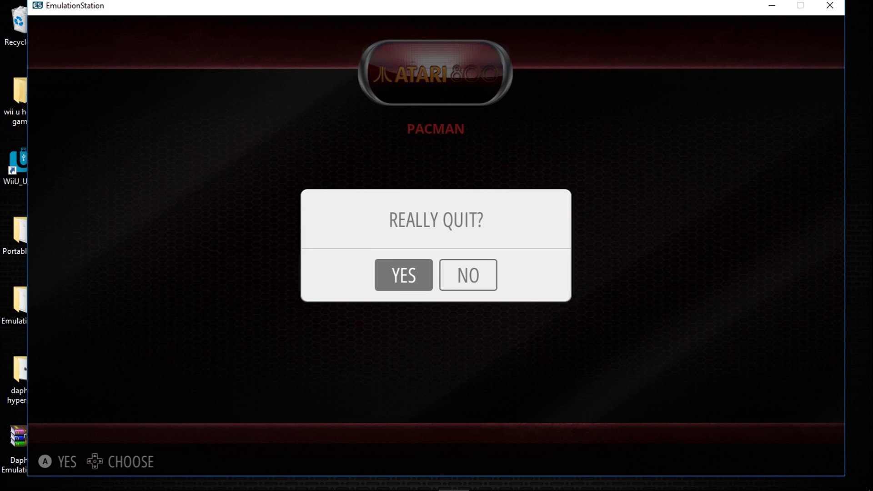
{"action": "key", "text": "Return"}
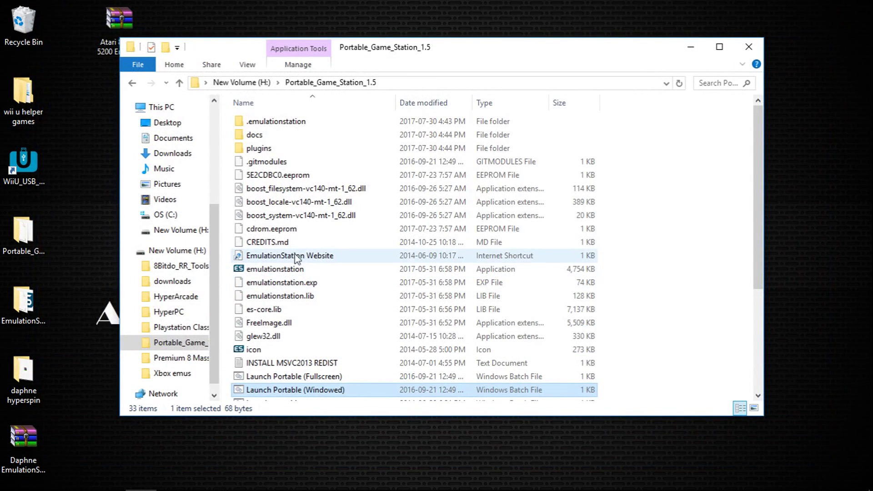
- Open the .emulationstation\roms\atari800 folder and delete the original PacMan ZIP archive
{"action": "double_click", "coordinate": [285, 127]}
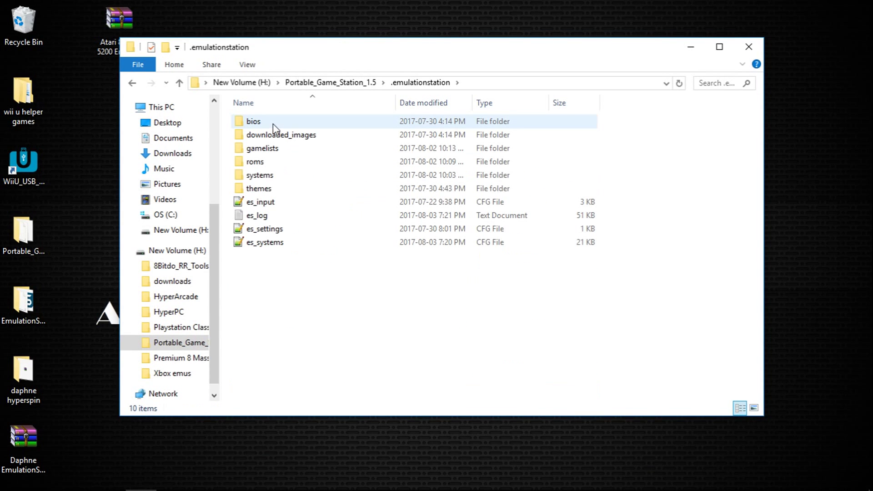
{"action": "double_click", "coordinate": [262, 161]}
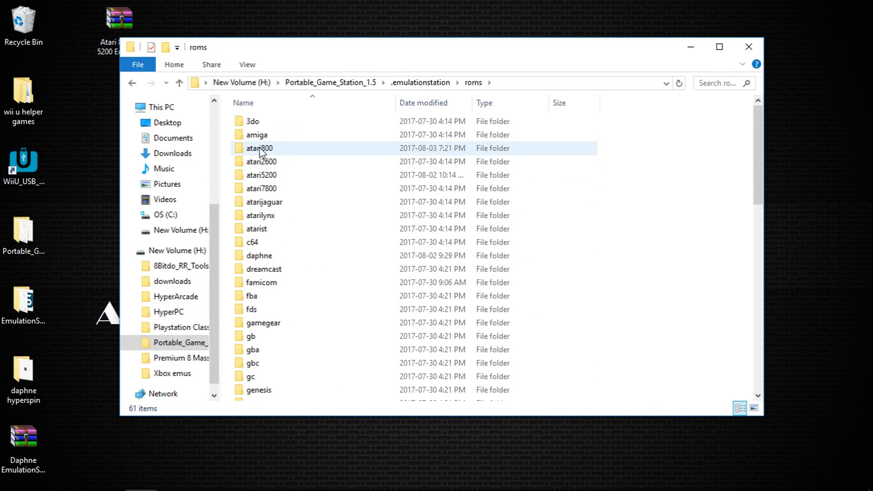
{"action": "double_click", "coordinate": [261, 146]}
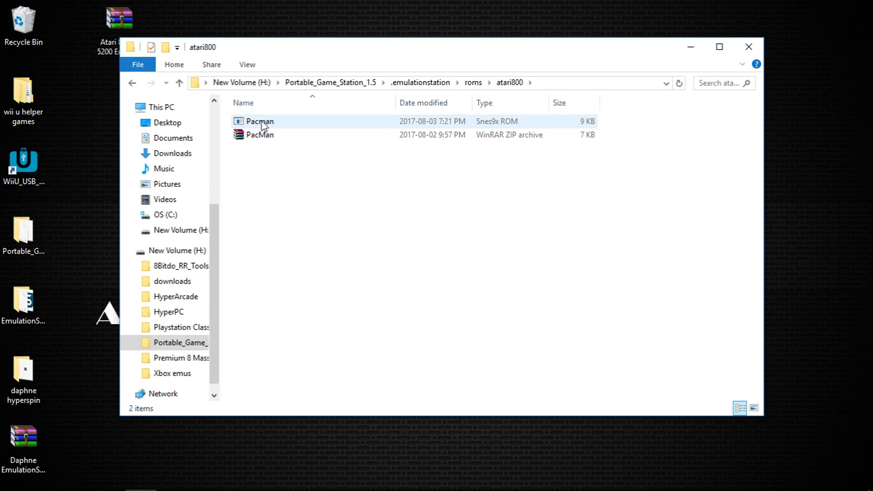
{"action": "left_click", "coordinate": [261, 136]}
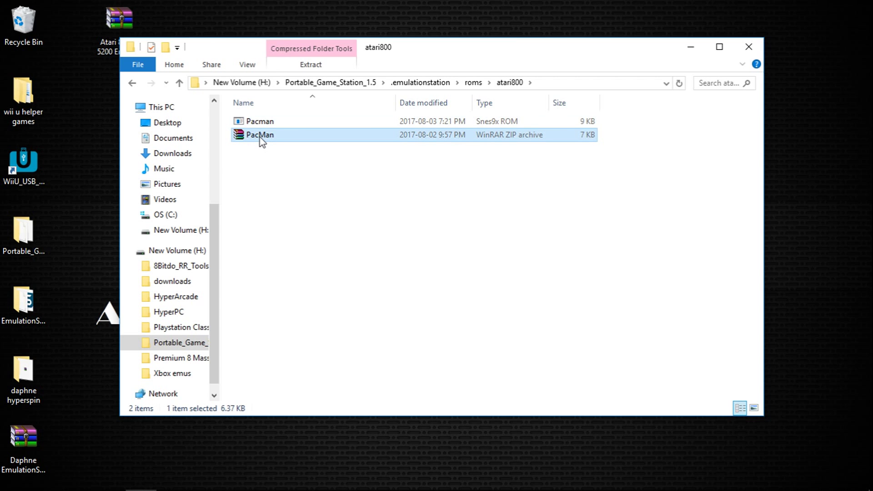
{"action": "right_click", "coordinate": [261, 140]}
{"action": "left_click", "coordinate": [301, 374]}
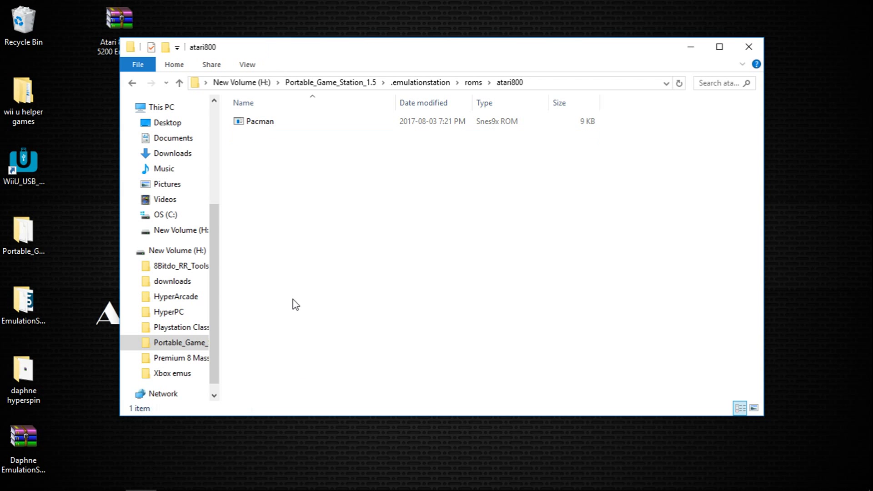
- Restart EmulationStation with Launch Portable (Windowed) from Portable_Game_Station_1.5 and launch Pacman from the Atari 800 system
{"action": "left_click", "coordinate": [179, 83]}
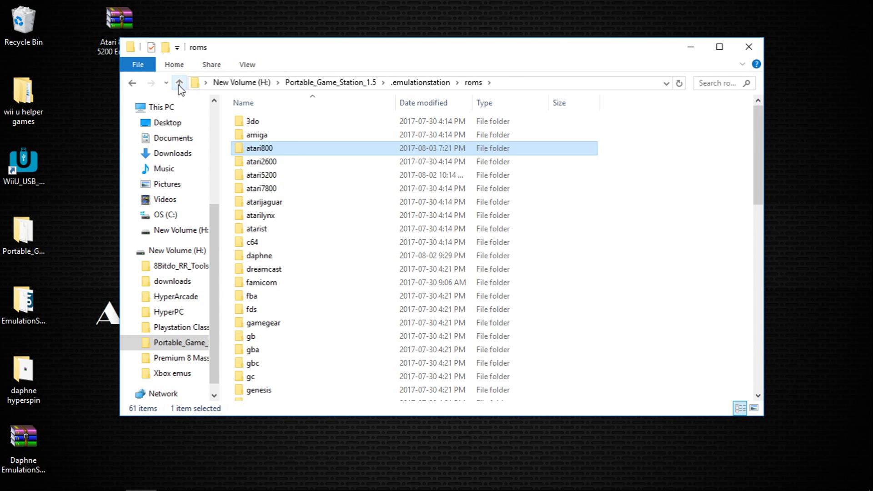
{"action": "left_click", "coordinate": [179, 84]}
{"action": "left_click", "coordinate": [179, 84]}
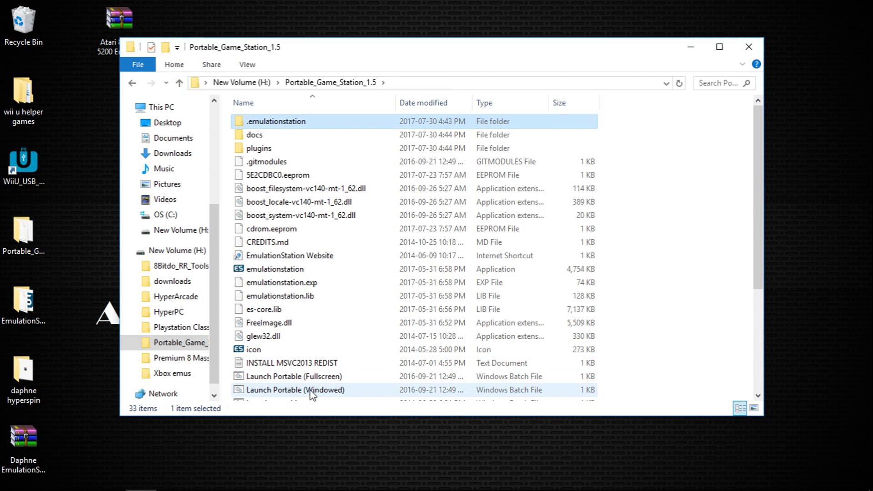
{"action": "double_click", "coordinate": [312, 393]}
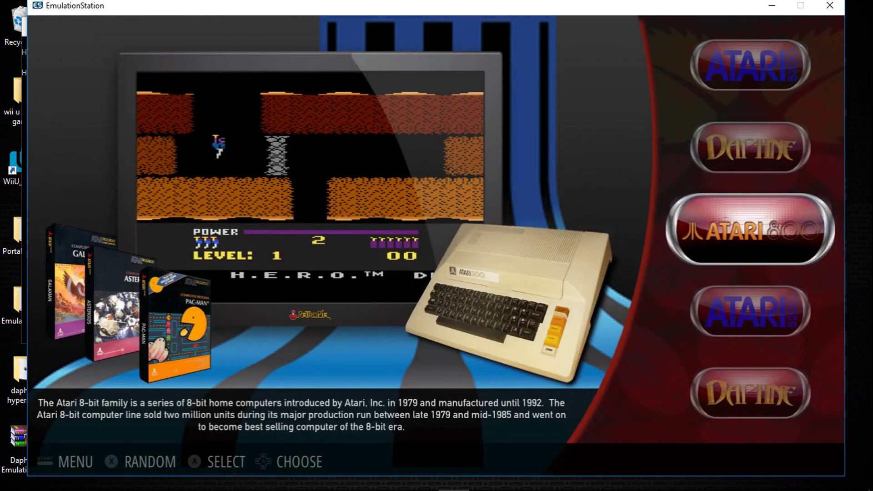
{"action": "key", "text": "Return"}
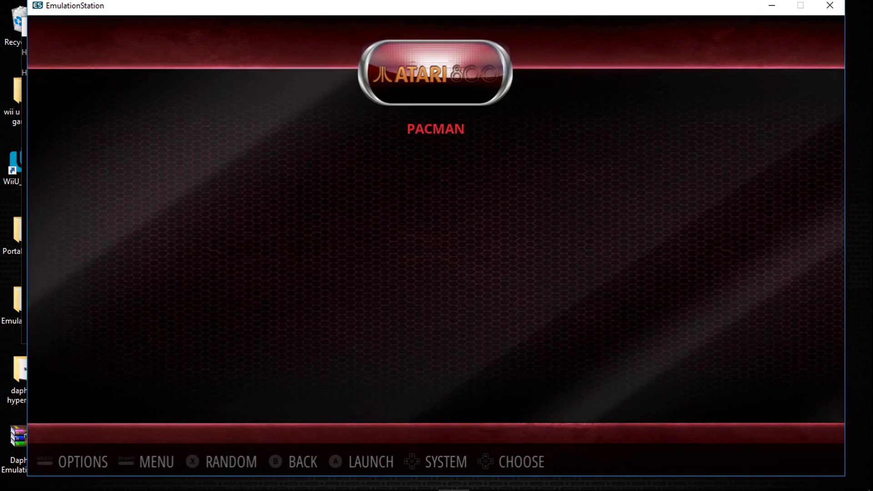
{"action": "key", "text": "Return"}
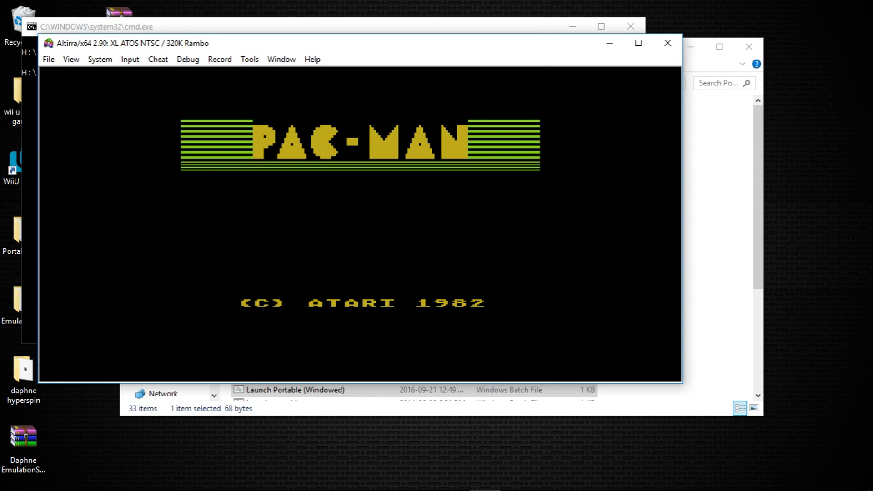
- Close the running Pacman game and quit EmulationStation back to the Portable_Game_Station_1.5 folder
{"action": "left_click", "coordinate": [70, 60]}
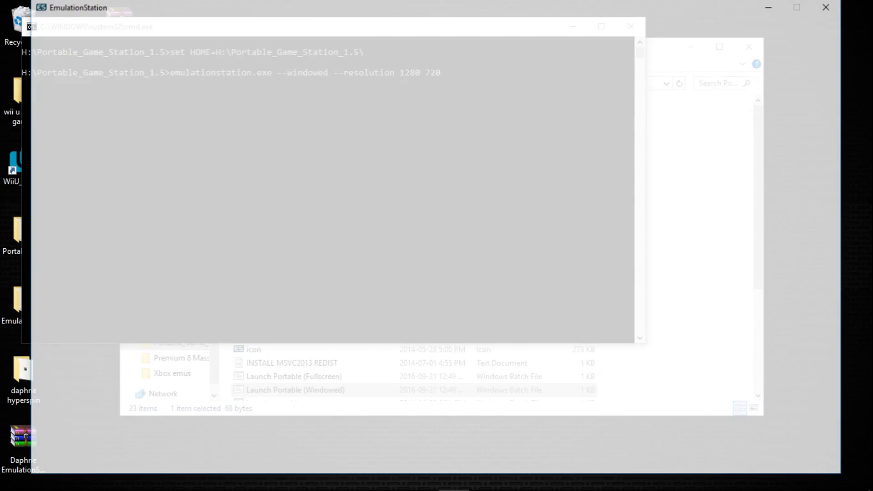
{"action": "key", "text": "Return"}
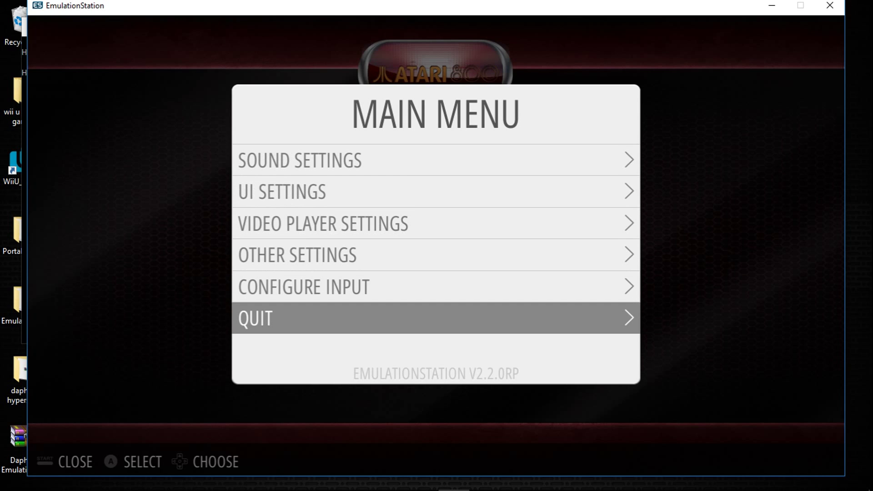
{"action": "key", "text": "Return"}
{"action": "key", "text": "Down"}
{"action": "key", "text": "Down"}
{"action": "key", "text": "Down"}
{"action": "key", "text": "Return"}
{"action": "key", "text": "Return"}
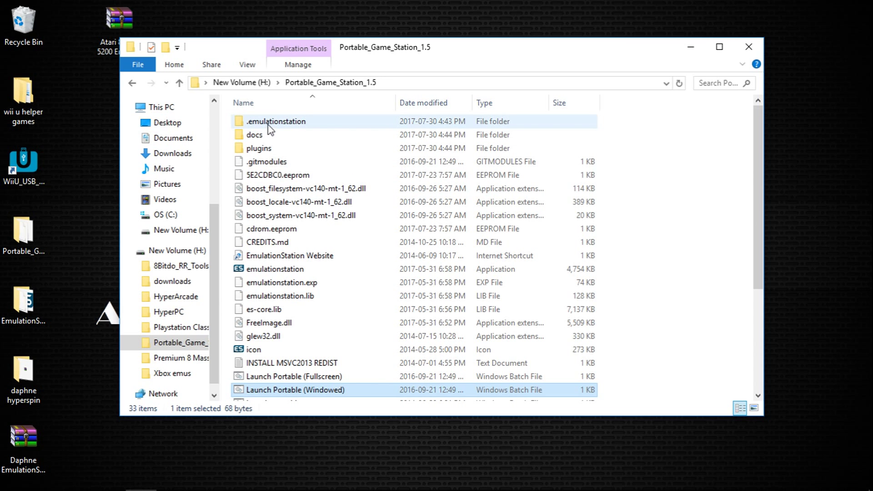
- Run Altirra64 from .emulationstation\systems\Altirra-2.90 to view its input mapping and port options, and close the emulator and folder
{"action": "double_click", "coordinate": [269, 123]}
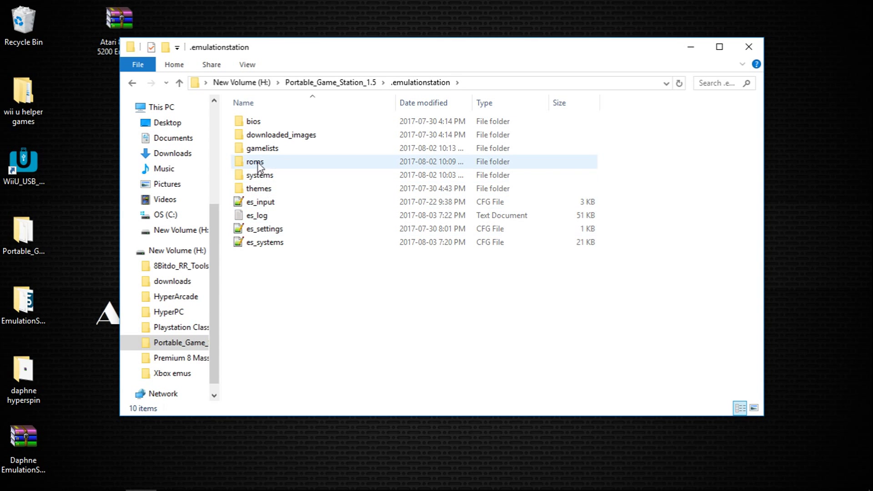
{"action": "double_click", "coordinate": [259, 175]}
{"action": "left_click", "coordinate": [263, 123]}
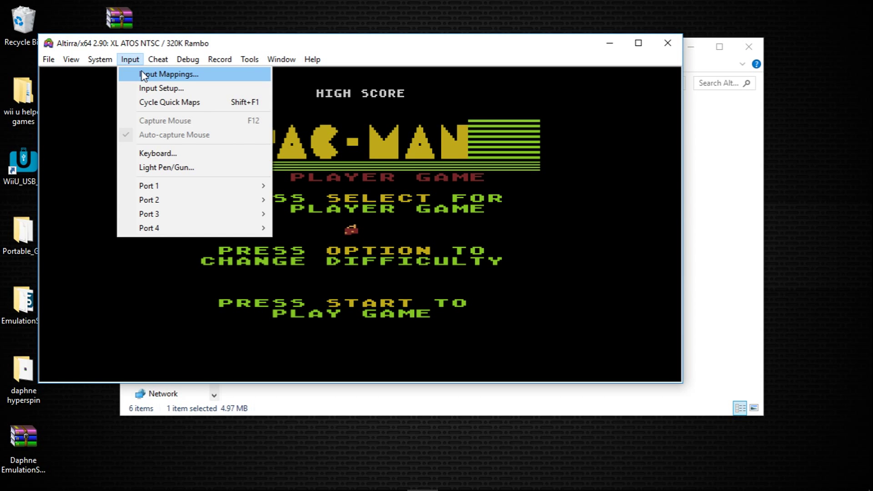
{"action": "mouse_move", "coordinate": [211, 191]}
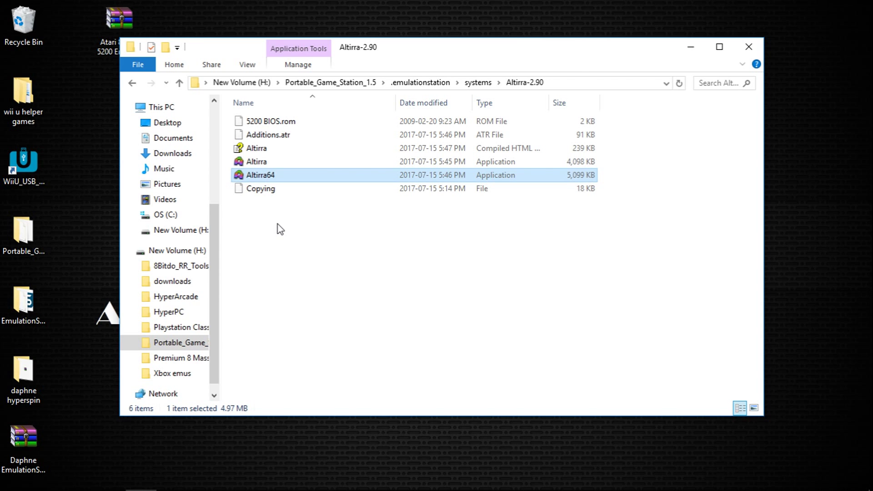
{"action": "left_click", "coordinate": [749, 47]}
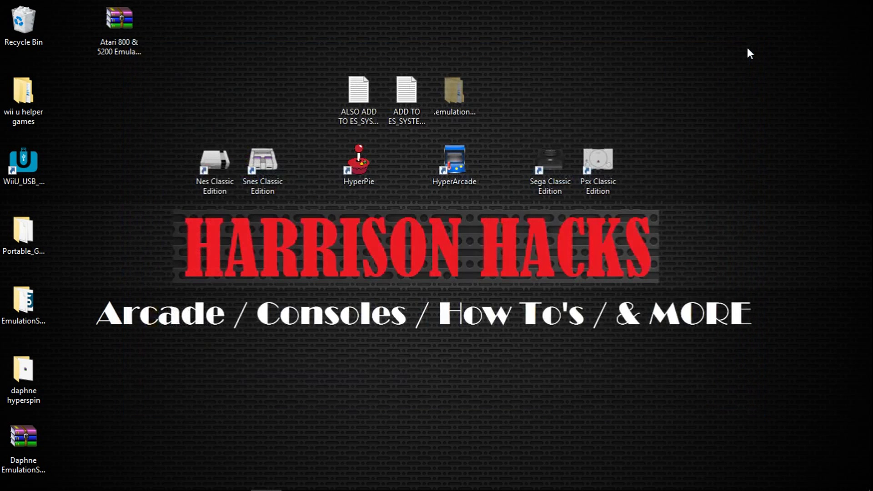